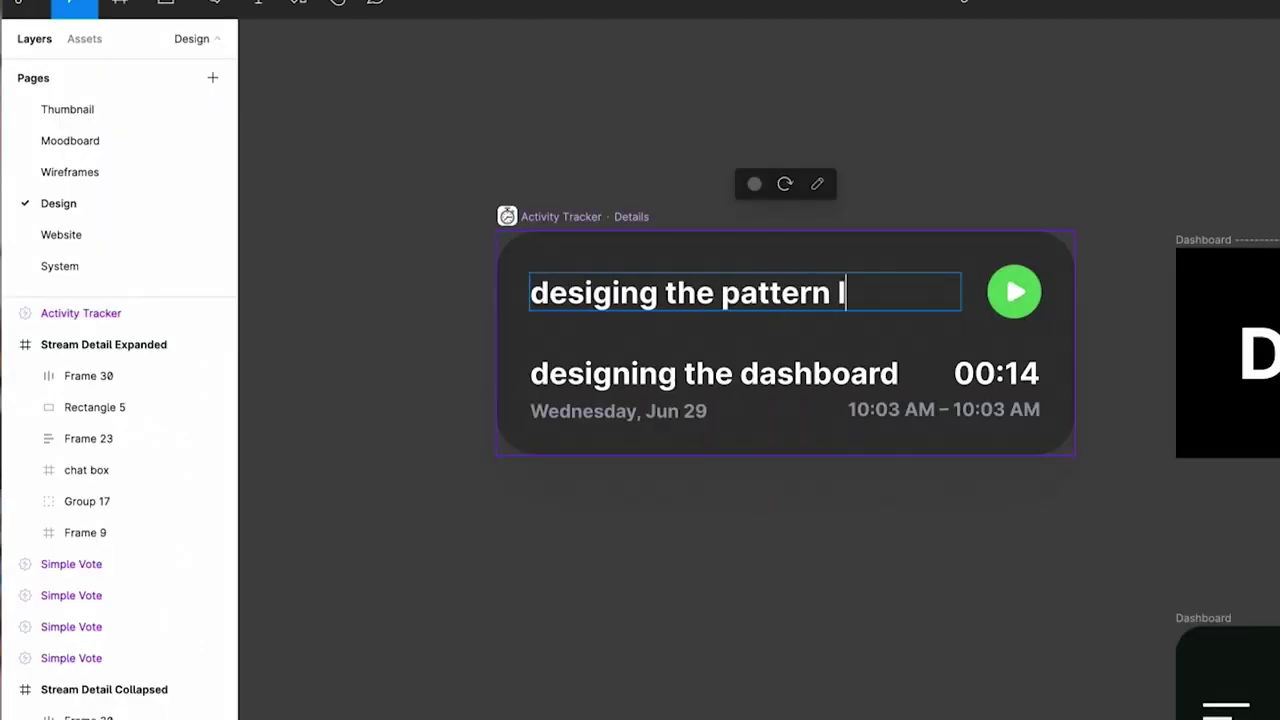
# Return to the Elden App Design page with its Dashboard, Stream List, Stream Detail and Guides frames
pyautogui.write('ib')
pyautogui.press('Return')
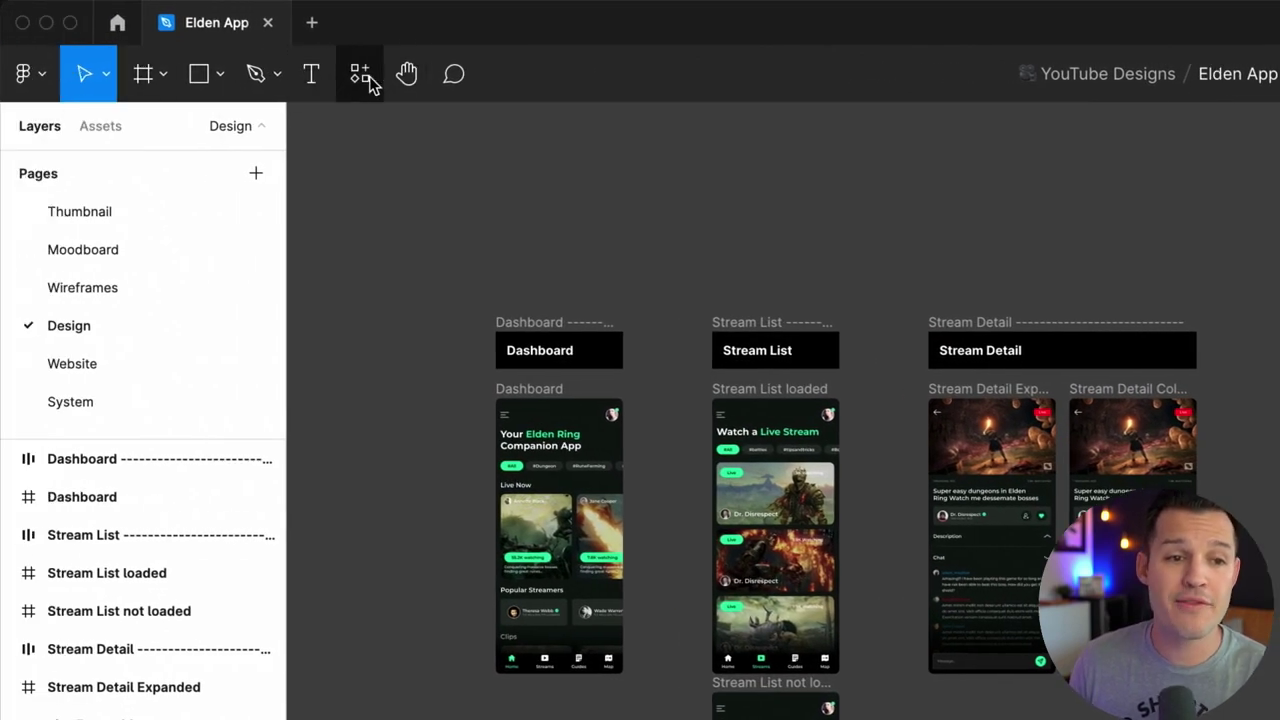
# Open Resources, glance at Components and Plugins, then list recent widgets like Navigate and Simple Vote
pyautogui.click(362, 76)
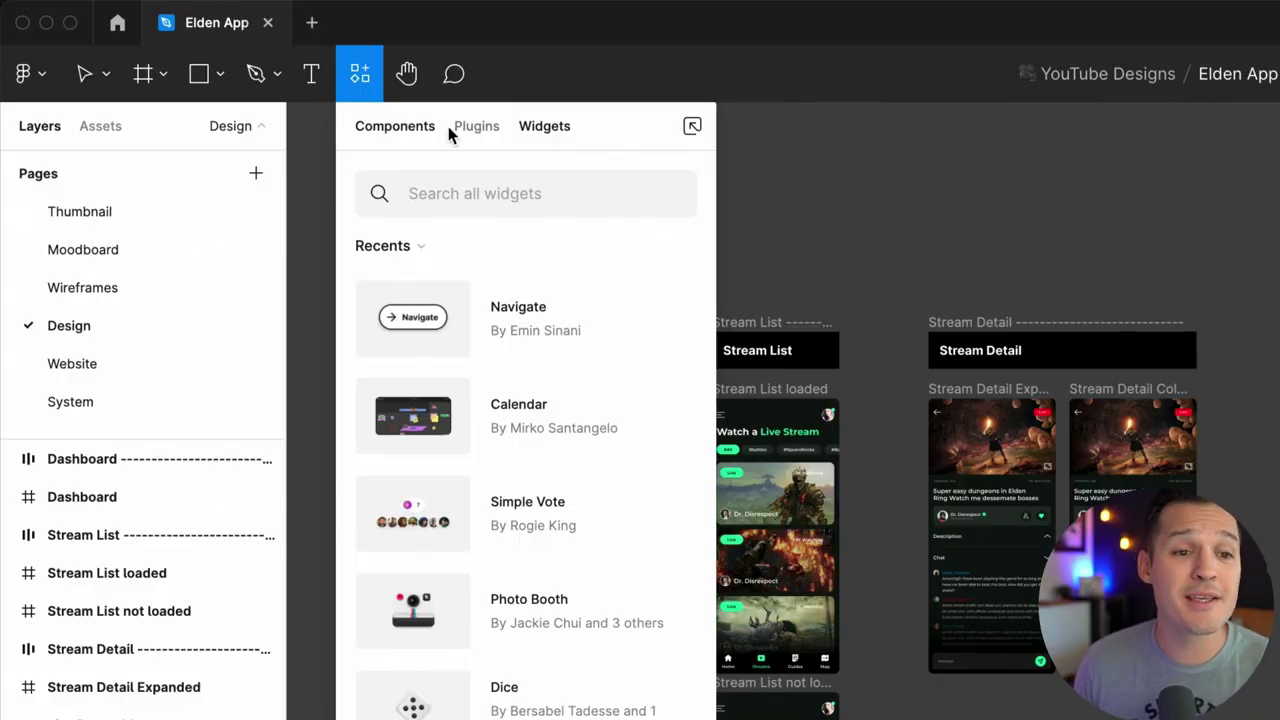
pyautogui.click(484, 128)
pyautogui.click(552, 130)
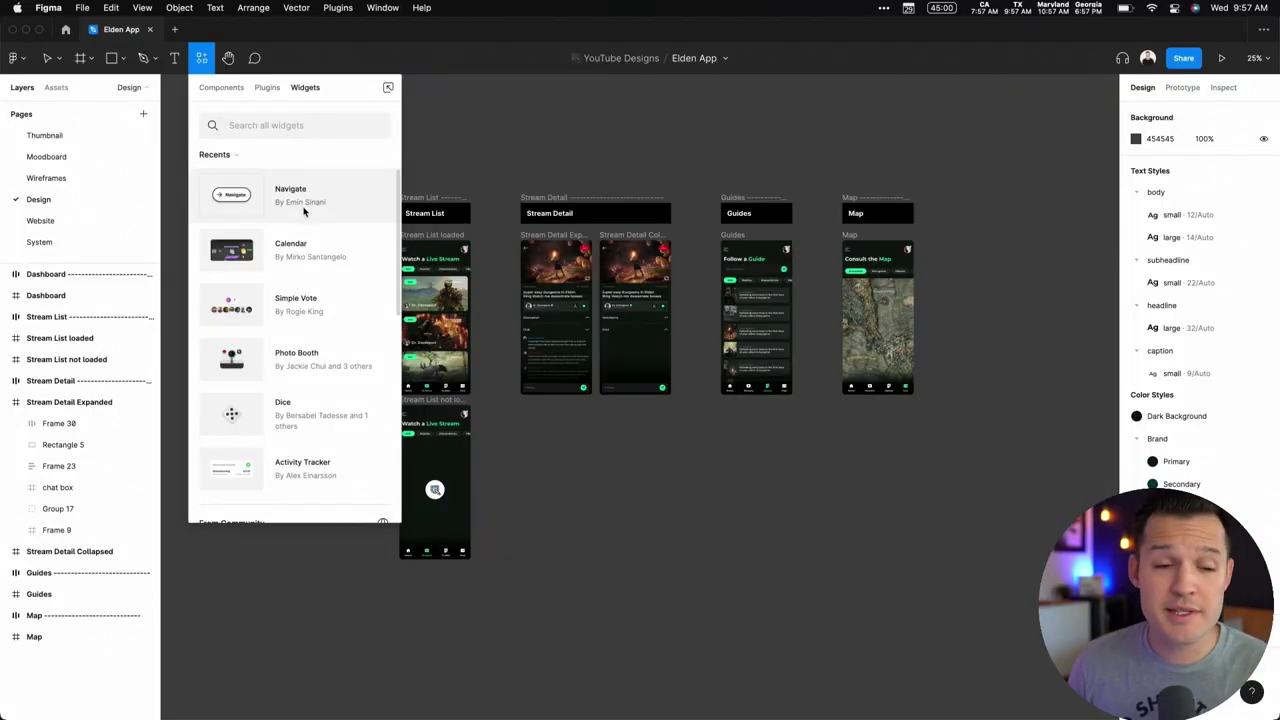
# Add the Navigate widget to the canvas and drag it above the Stream Detail frame
pyautogui.click(297, 205)
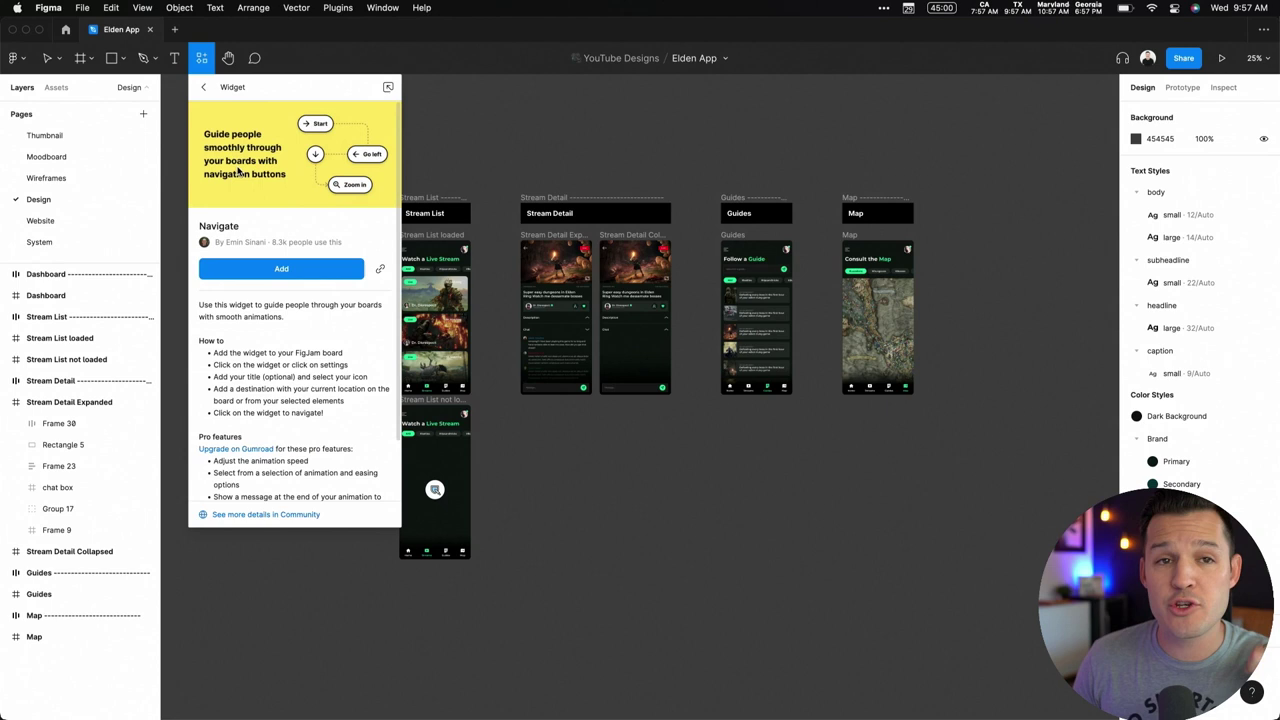
pyautogui.click(292, 276)
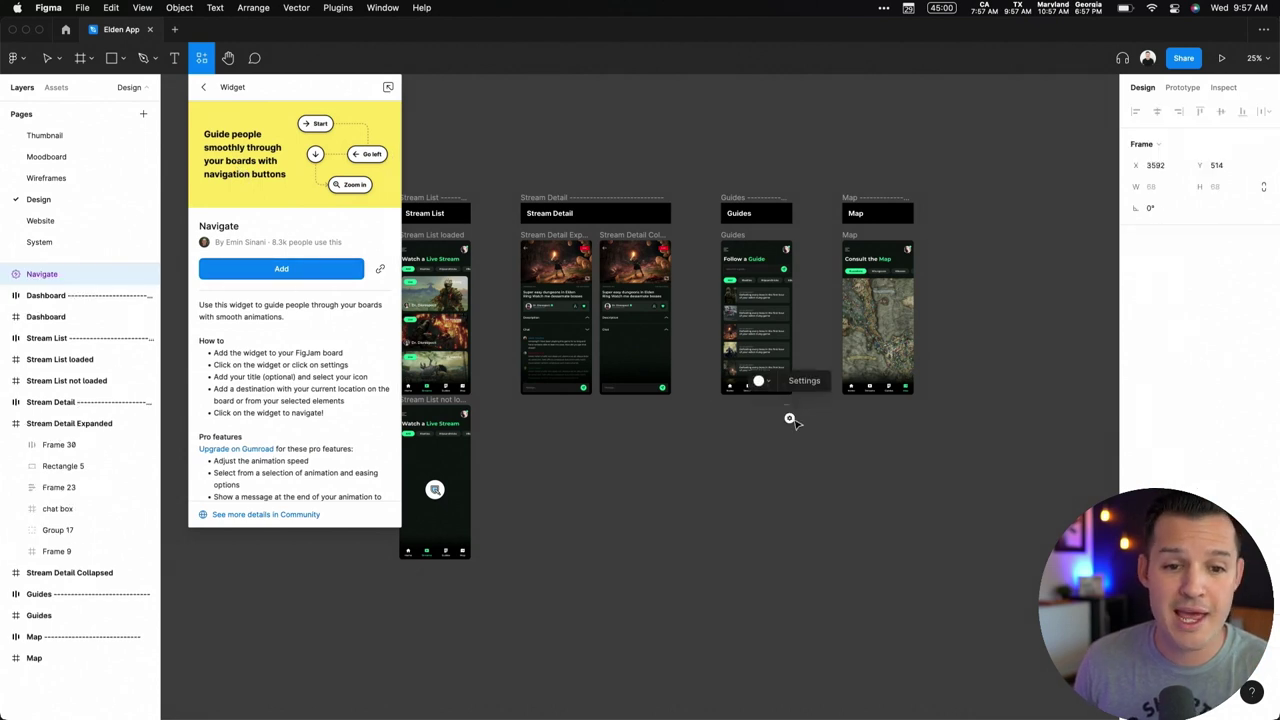
pyautogui.click(760, 447)
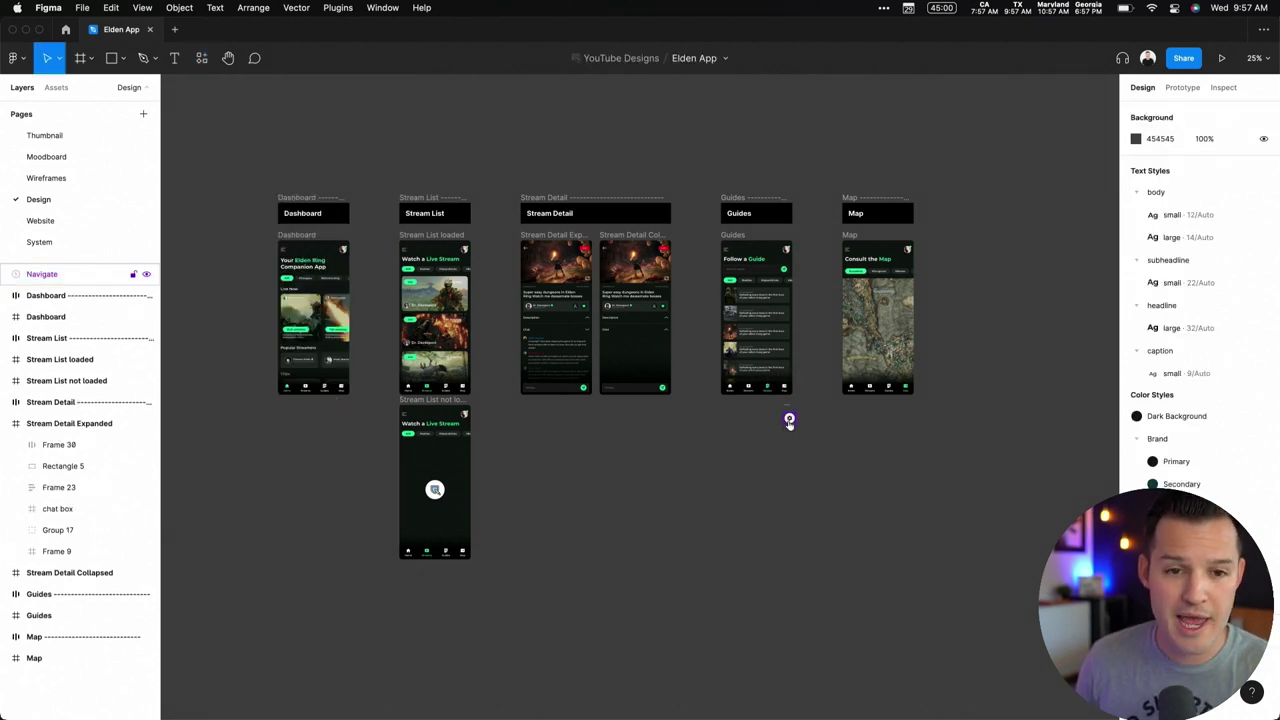
pyautogui.moveTo(789, 421); pyautogui.dragTo(595, 183)
pyautogui.scroll(10, 595, 250)
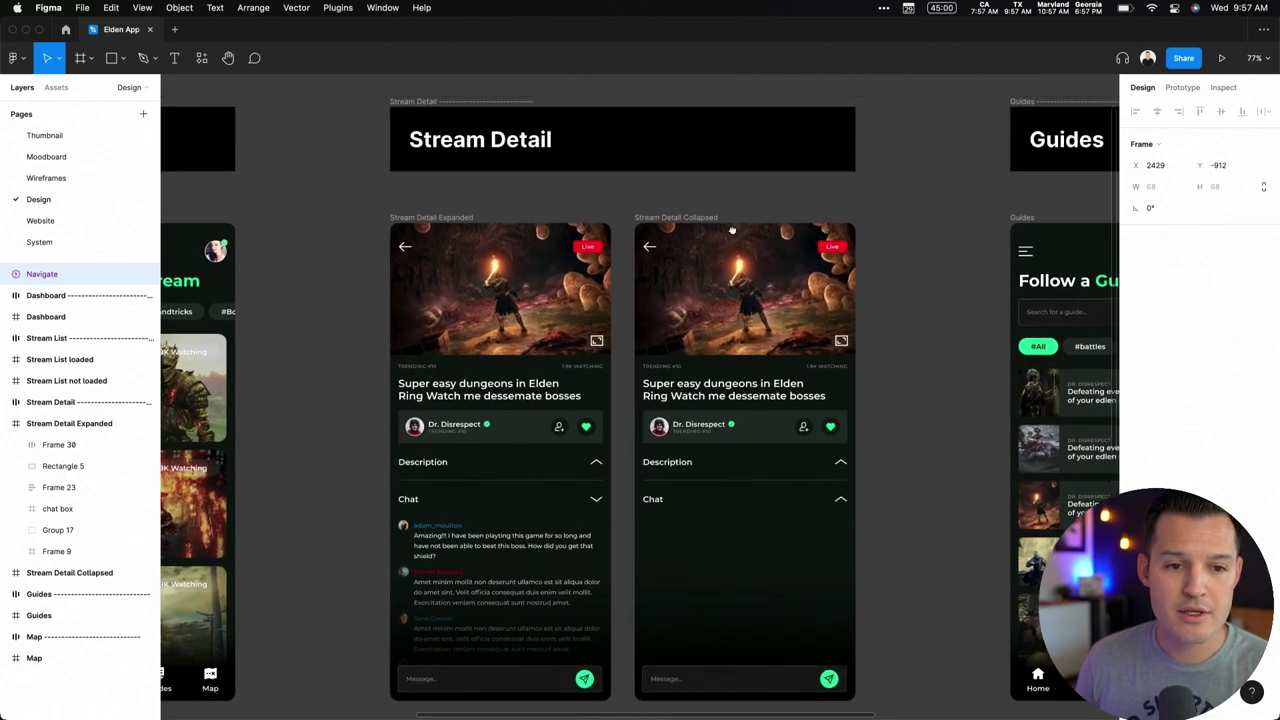
pyautogui.scroll(5, 732, 229)
# Title the Navigate button 'stream page' with the current location as its destination, then zoom out
pyautogui.click(645, 115)
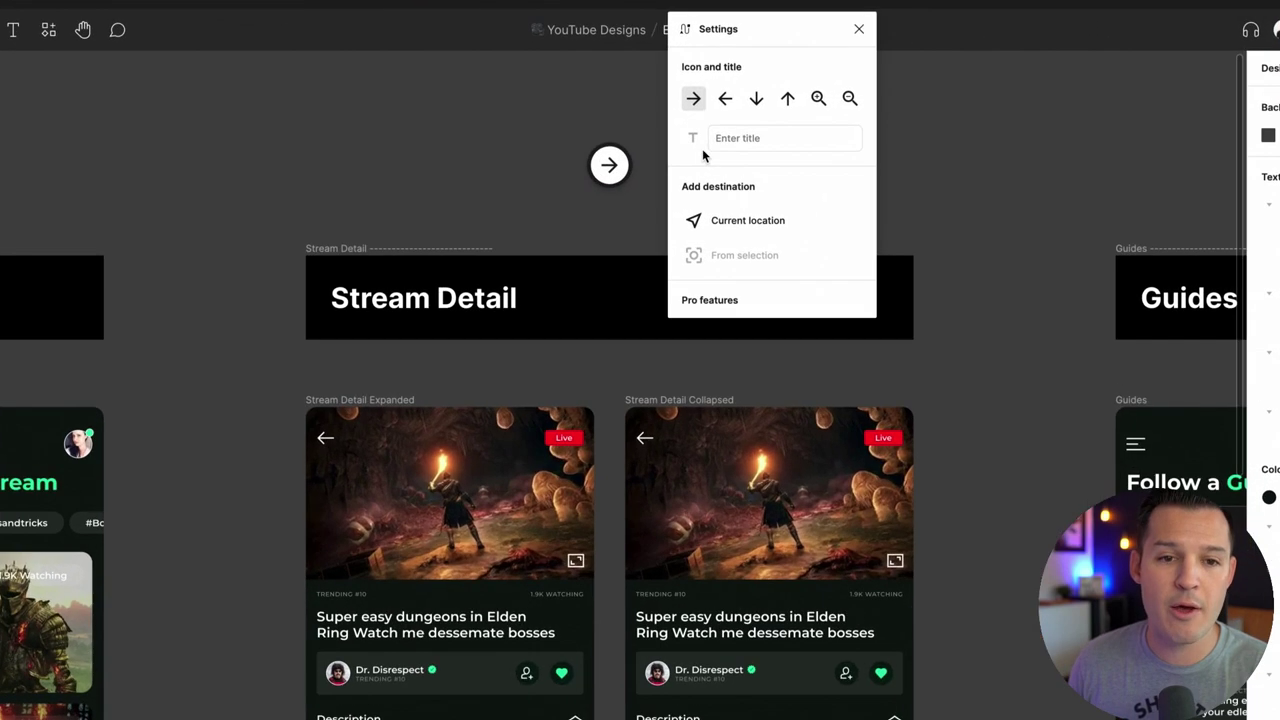
pyautogui.click(729, 141)
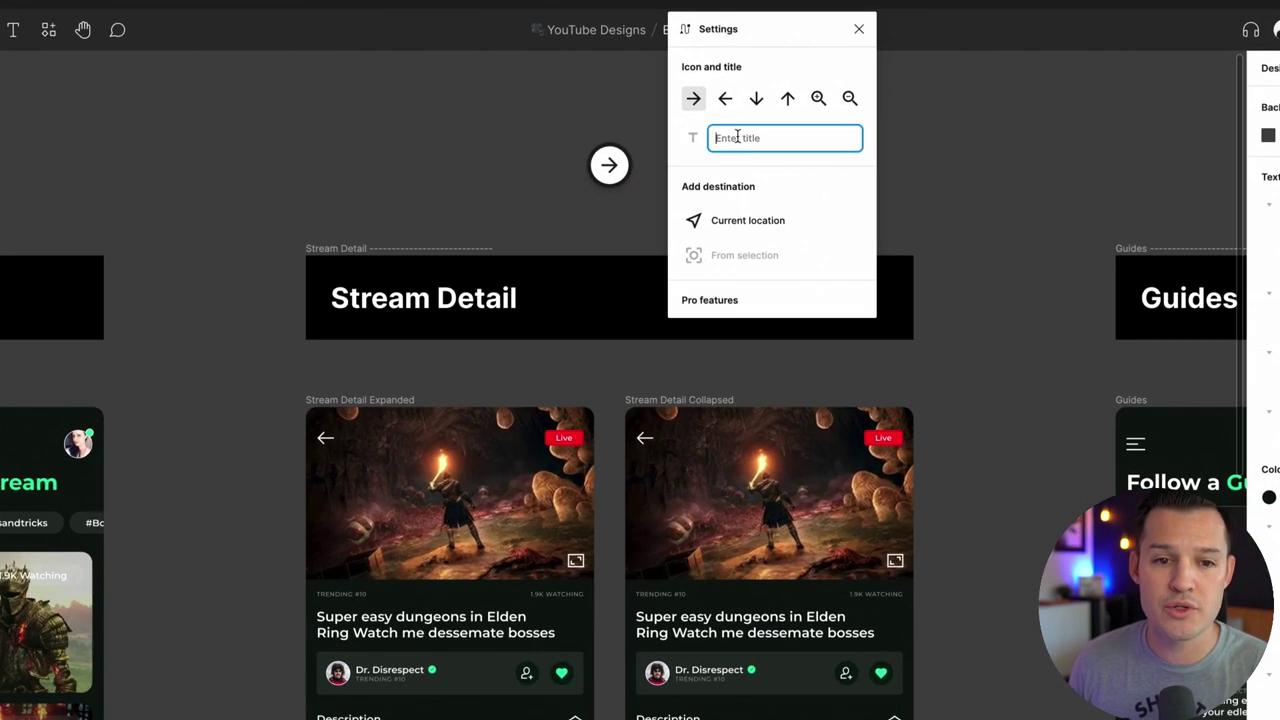
pyautogui.write('stream page')
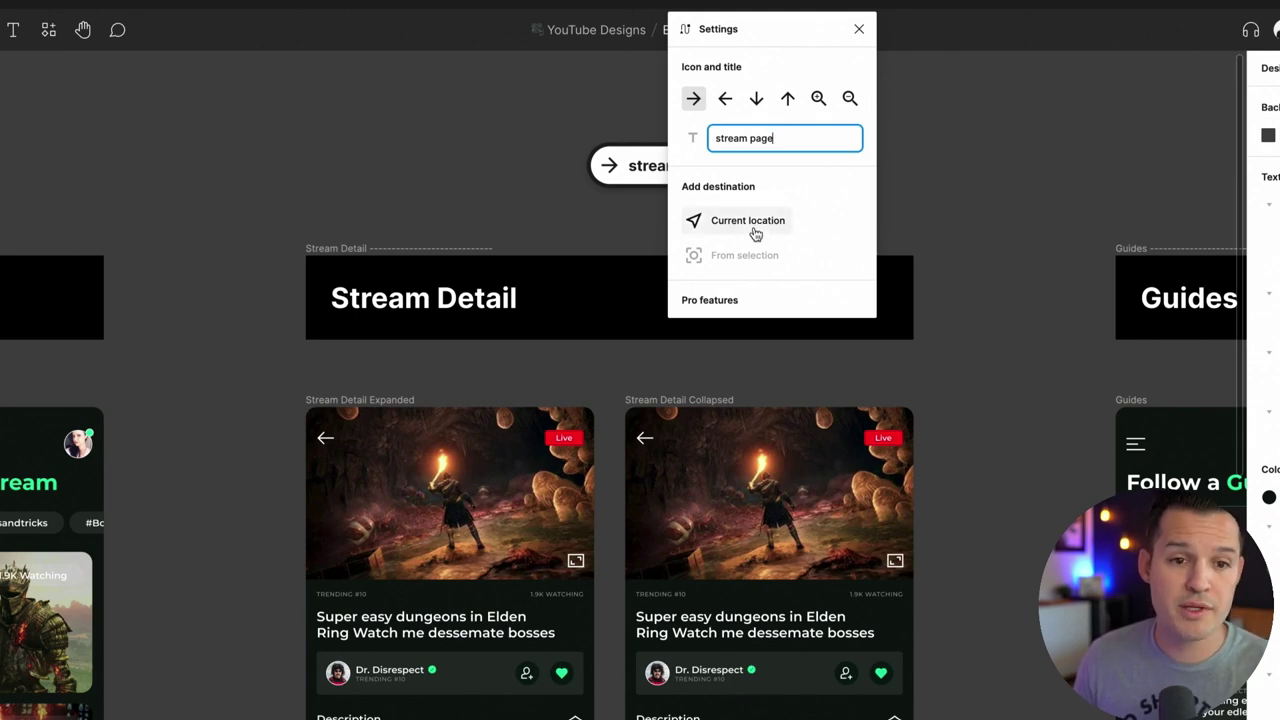
pyautogui.scroll(-5, 605, 232)
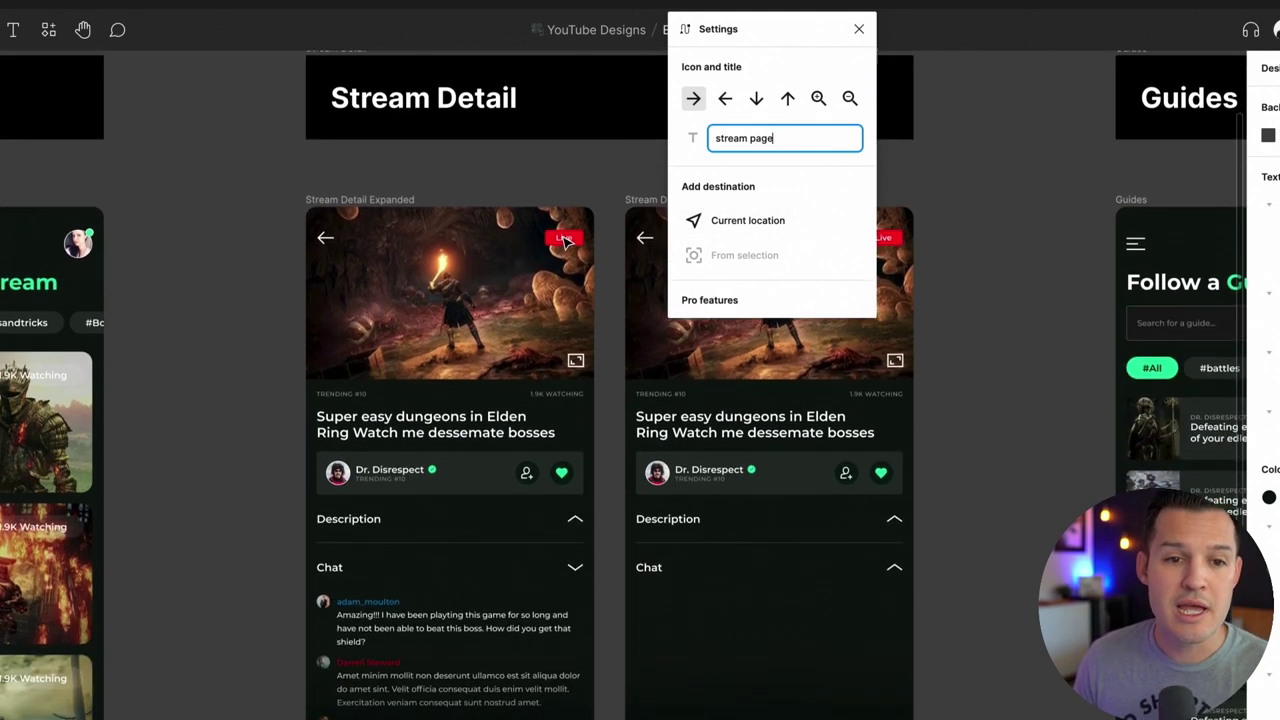
pyautogui.hscroll(-1, 630, 230)
pyautogui.click(757, 230)
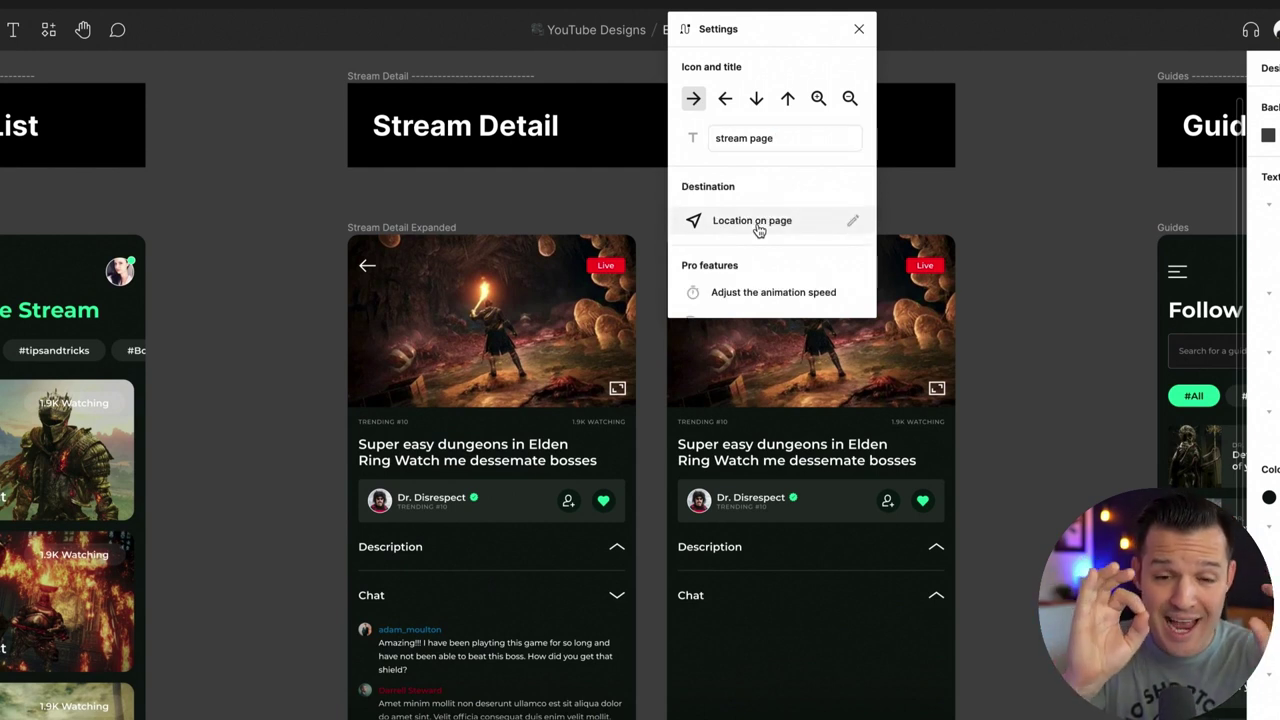
pyautogui.click(859, 29)
pyautogui.hotkey('shift', '1')
# Move the 'stream page' button into the gap between Dashboard and Stream List
pyautogui.press('Escape')
pyautogui.hscroll(-5, 663, 131)
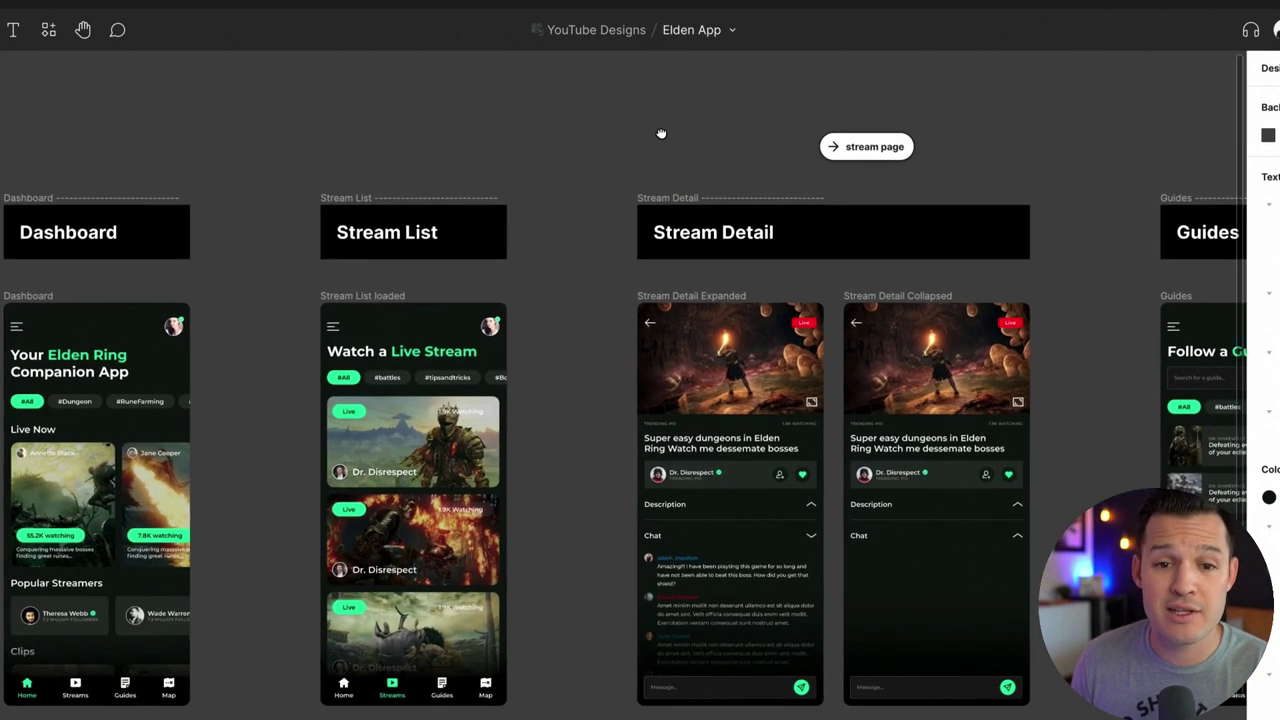
pyautogui.click(940, 150)
pyautogui.moveTo(940, 150); pyautogui.dragTo(170, 160)
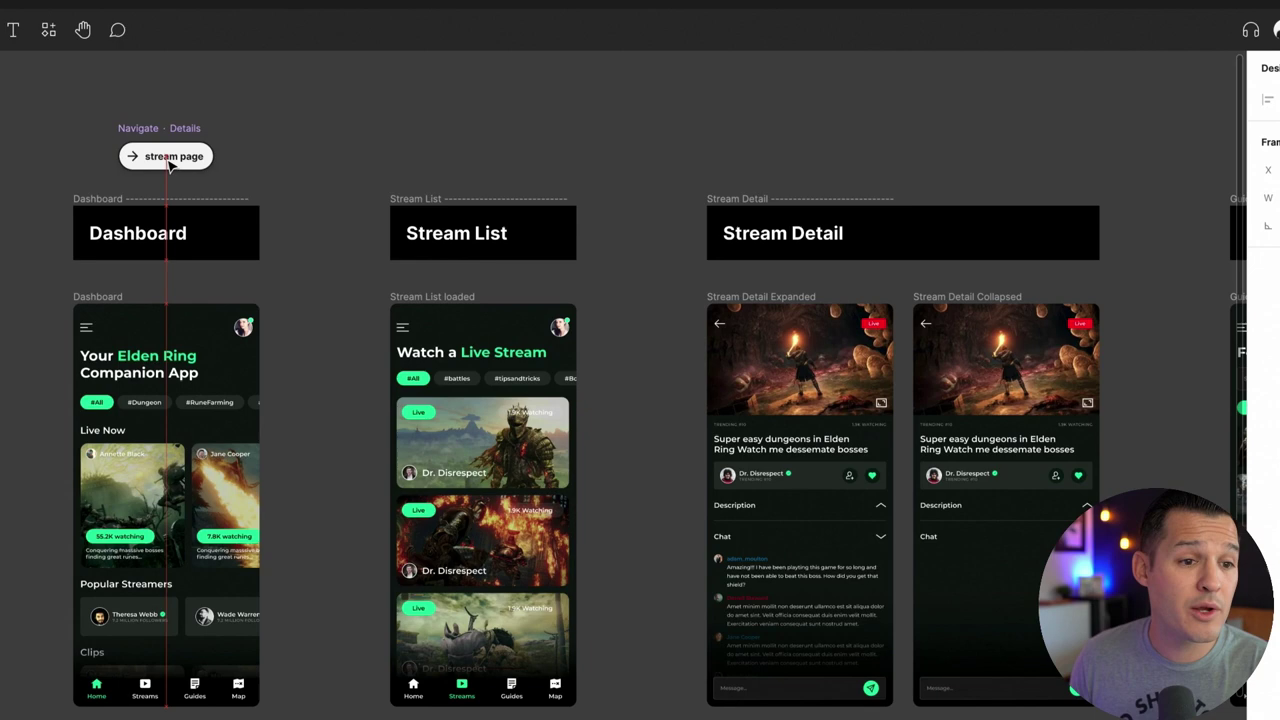
pyautogui.scroll(-3, 350, 93)
pyautogui.hscroll(-3, 350, 93)
pyautogui.moveTo(265, 64)
pyautogui.mouseDown()
pyautogui.moveTo(429, 374)
pyautogui.moveTo(435, 422)
pyautogui.mouseUp()
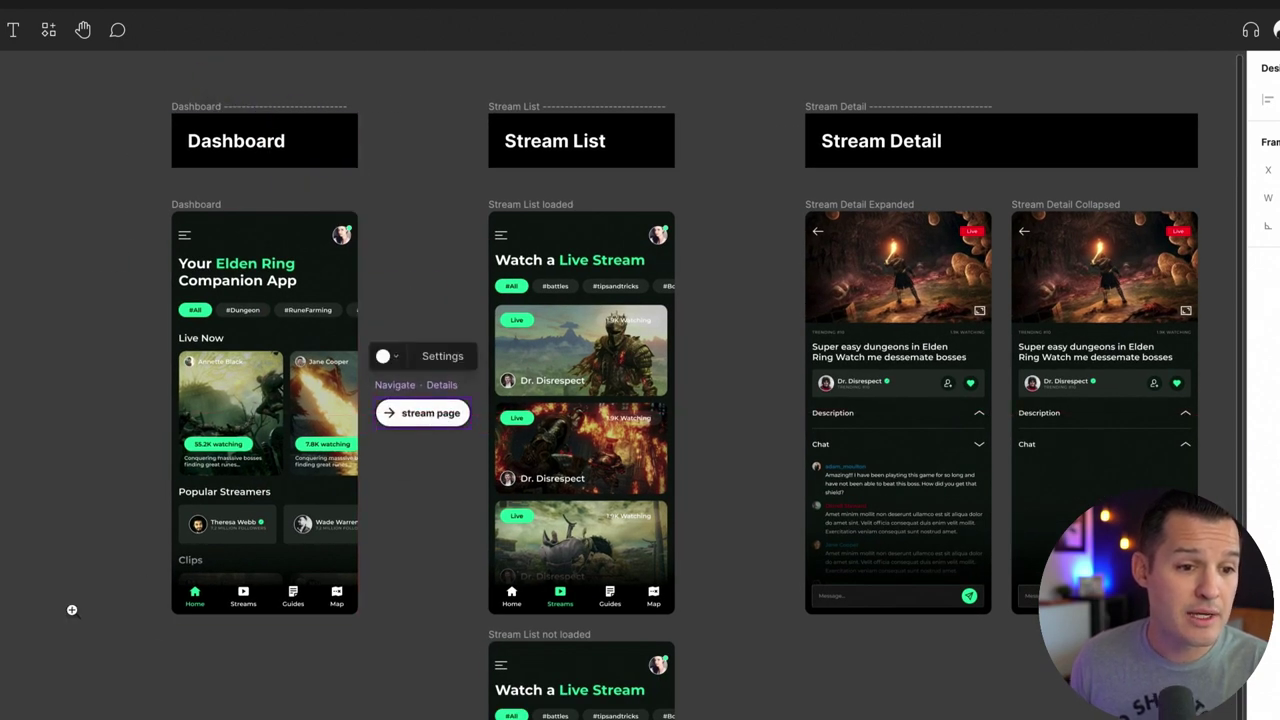
# Zoom in on Dashboard and use the 'stream page' button to jump to Stream Detail
pyautogui.moveTo(92, 612)
pyautogui.mouseDown()
pyautogui.moveTo(526, 230)
pyautogui.moveTo(757, 194)
pyautogui.moveTo(814, 434)
pyautogui.moveTo(806, 174)
pyautogui.mouseUp()
pyautogui.scroll(-3, 760, 220)
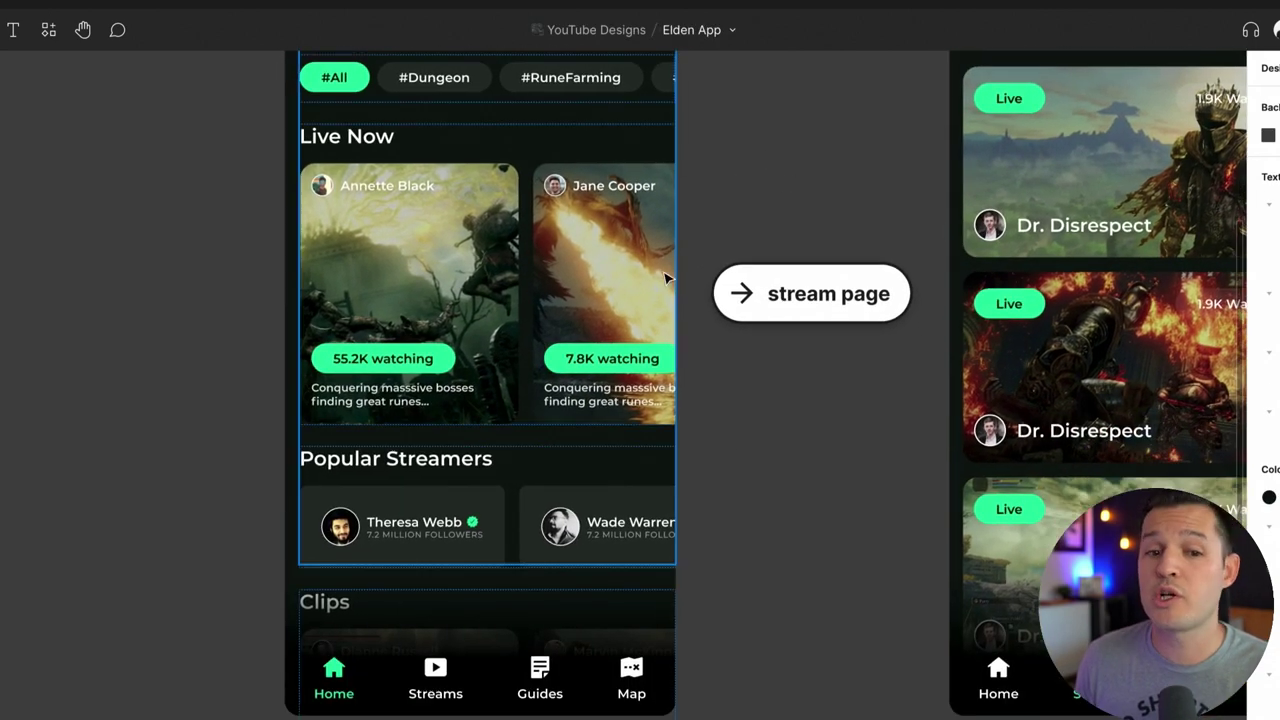
pyautogui.click(801, 302)
pyautogui.click(801, 302)
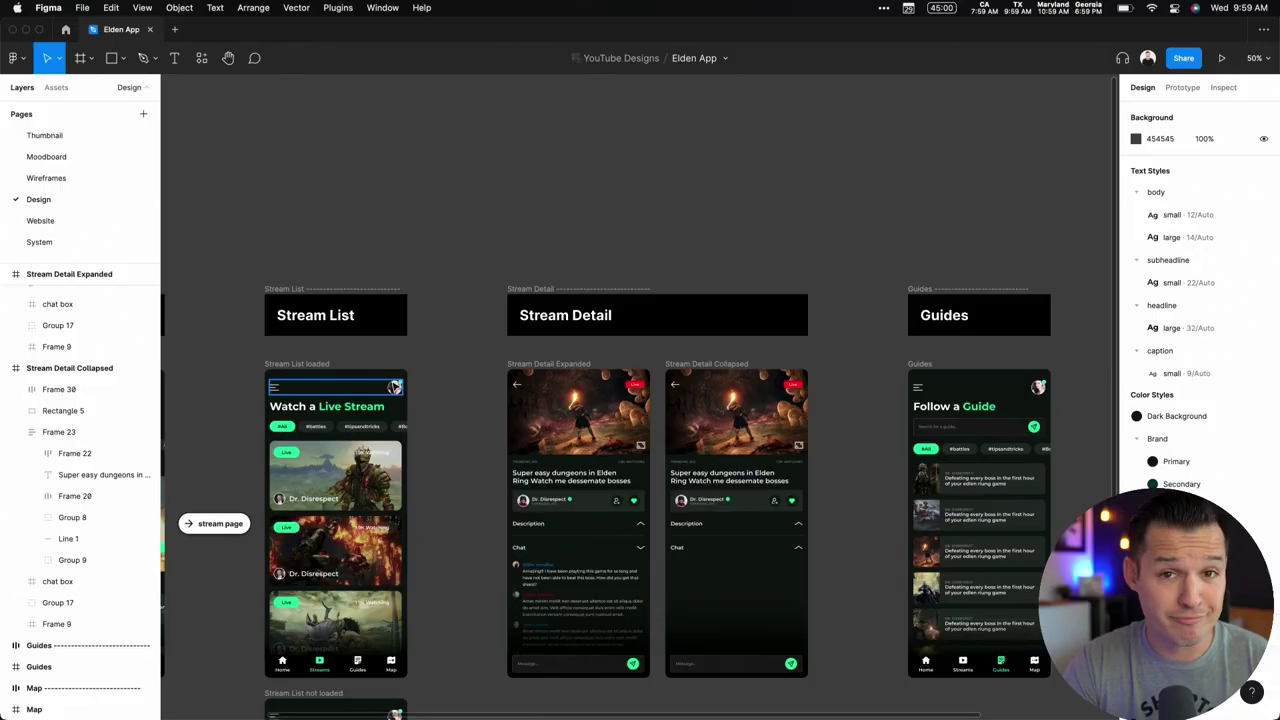
# Add a Simple Vote widget from the Widgets list, allowing multiple votes up to 5
pyautogui.click(201, 57)
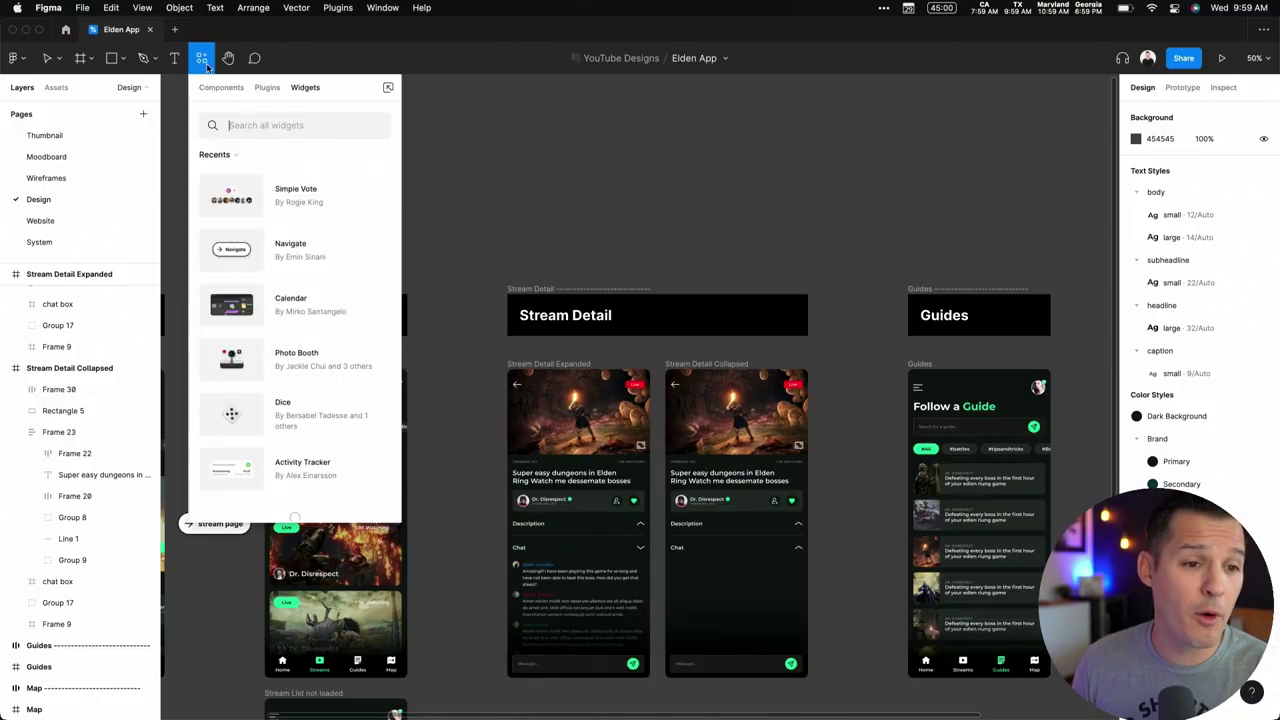
pyautogui.click(297, 198)
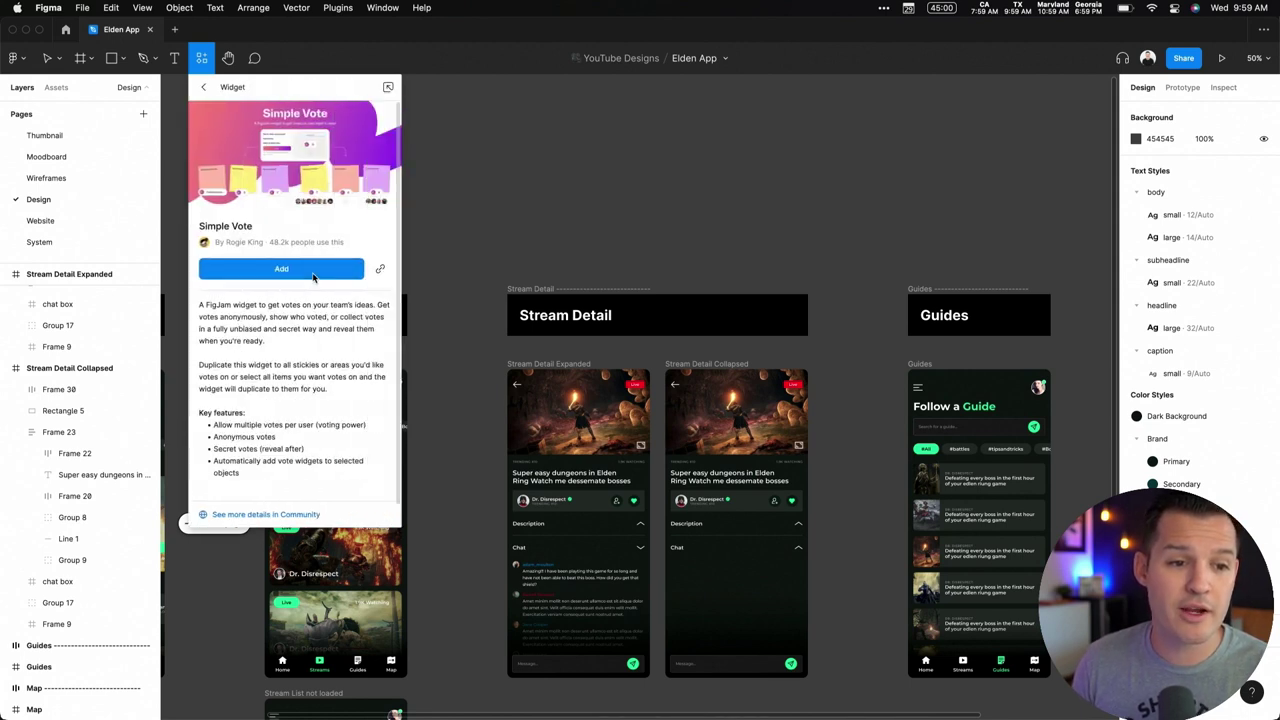
pyautogui.click(313, 278)
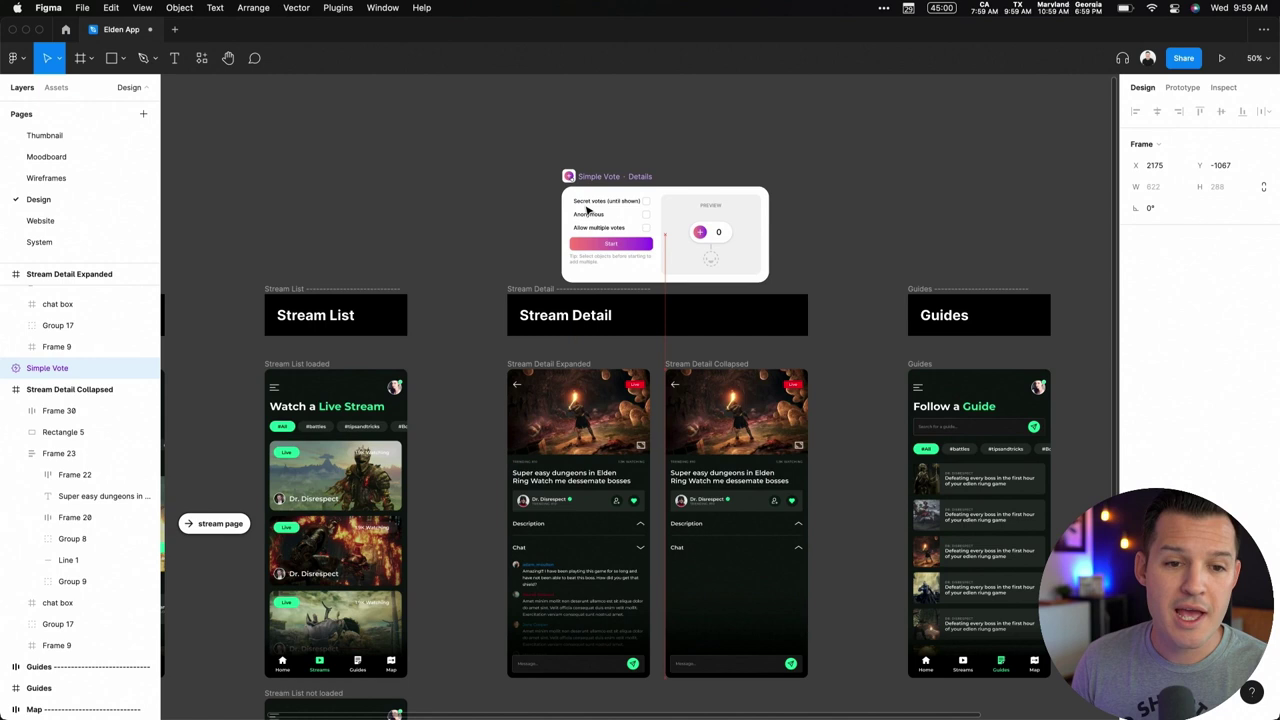
pyautogui.scroll(5, 671, 204)
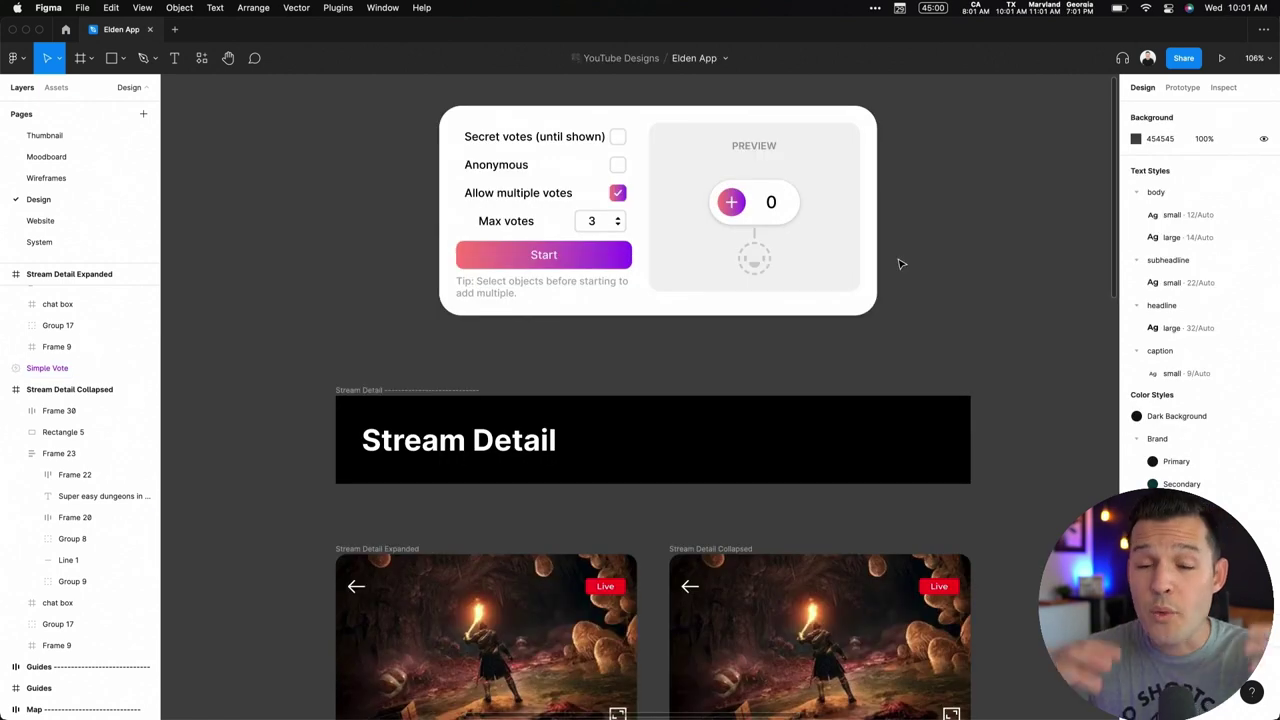
# Start the vote and place counters above Dashboard, Stream List and both Stream Detail screens
pyautogui.click(609, 254)
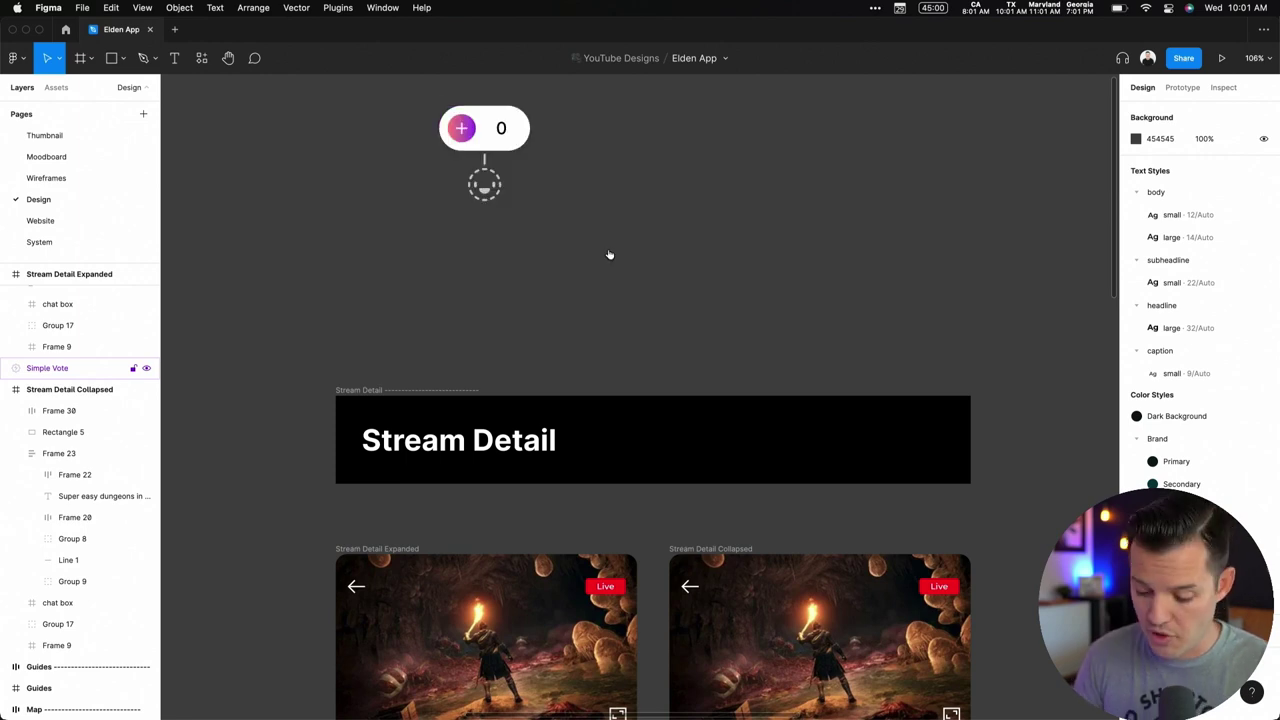
pyautogui.scroll(-5, 609, 254)
pyautogui.hscroll(-5, 749, 277)
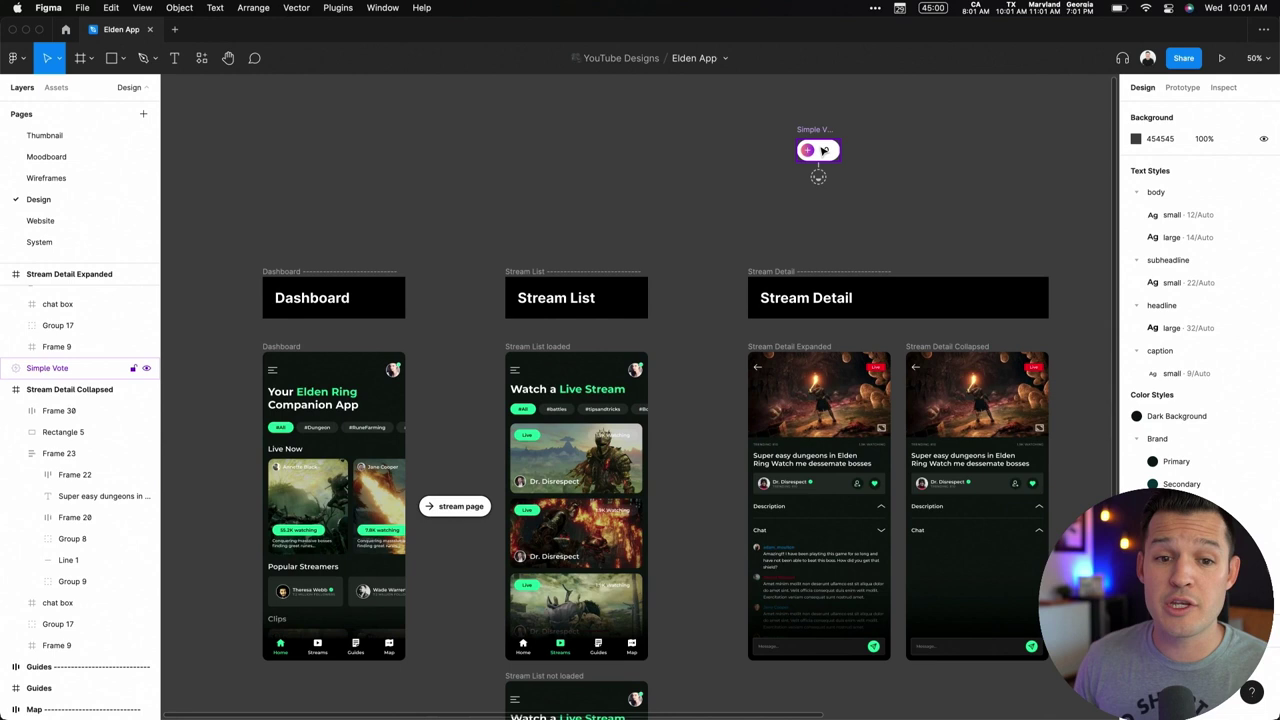
pyautogui.moveTo(824, 150); pyautogui.dragTo(986, 220)
pyautogui.moveTo(205, 170); pyautogui.dragTo(1040, 420)
pyautogui.scroll(-2, 964, 369)
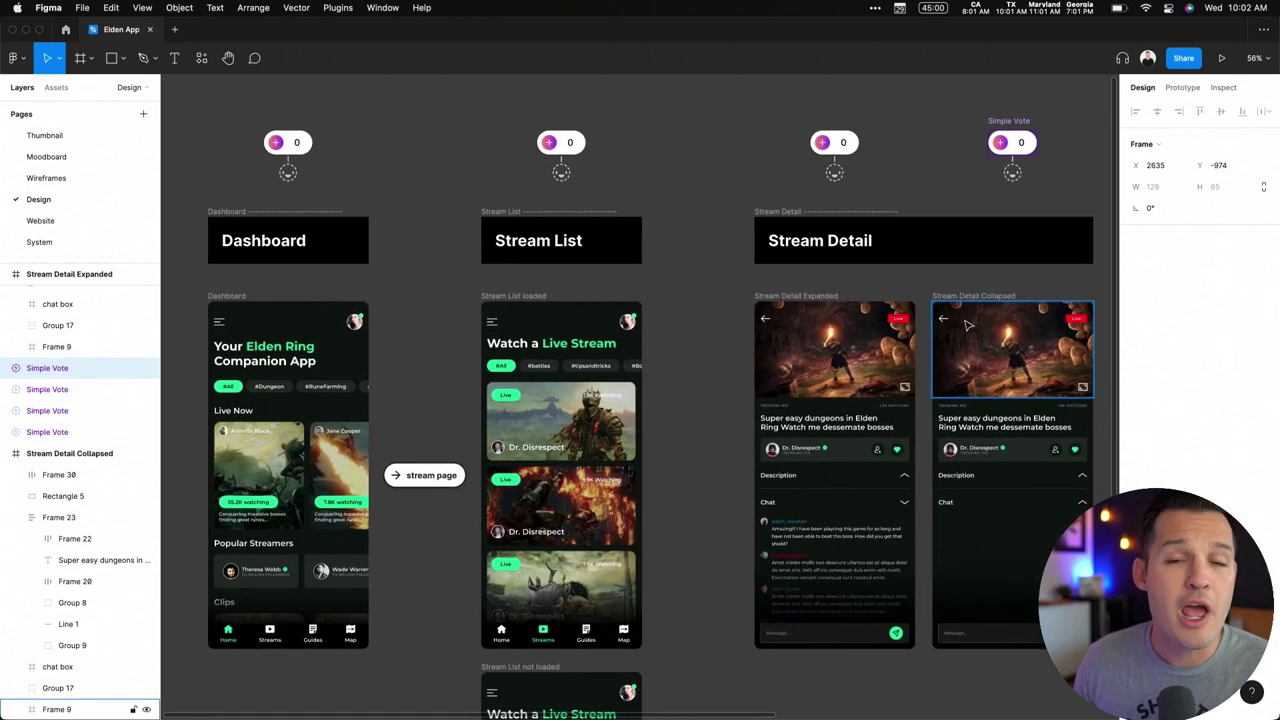
# Cast 1 vote for Dashboard, 2 for Stream List and 1 for Stream Detail Expanded
pyautogui.click(276, 143)
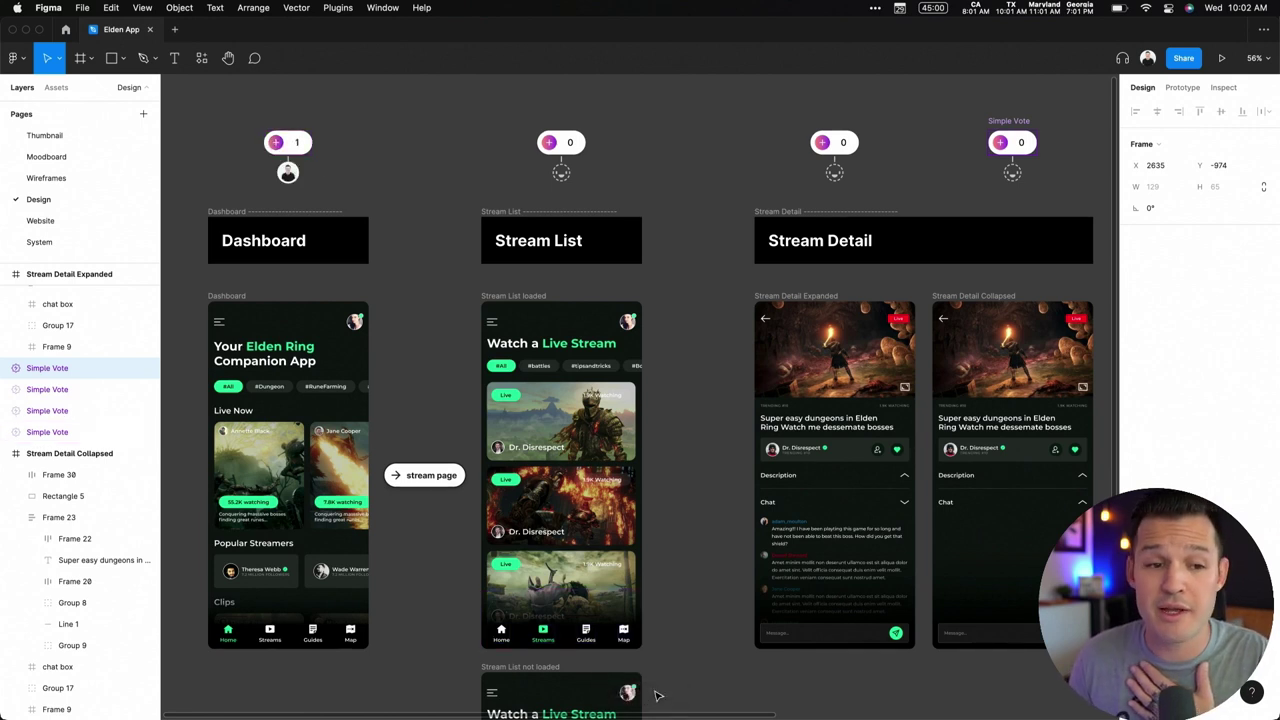
pyautogui.click(548, 143)
pyautogui.click(548, 143)
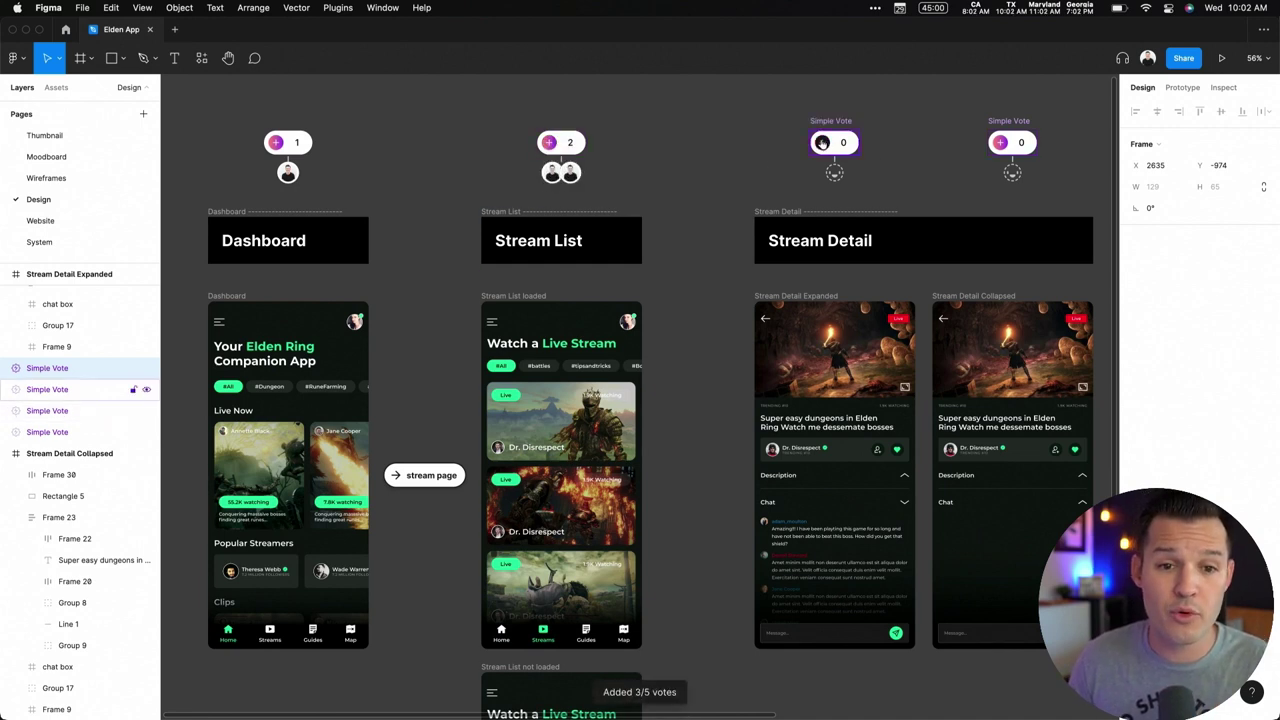
pyautogui.click(822, 142)
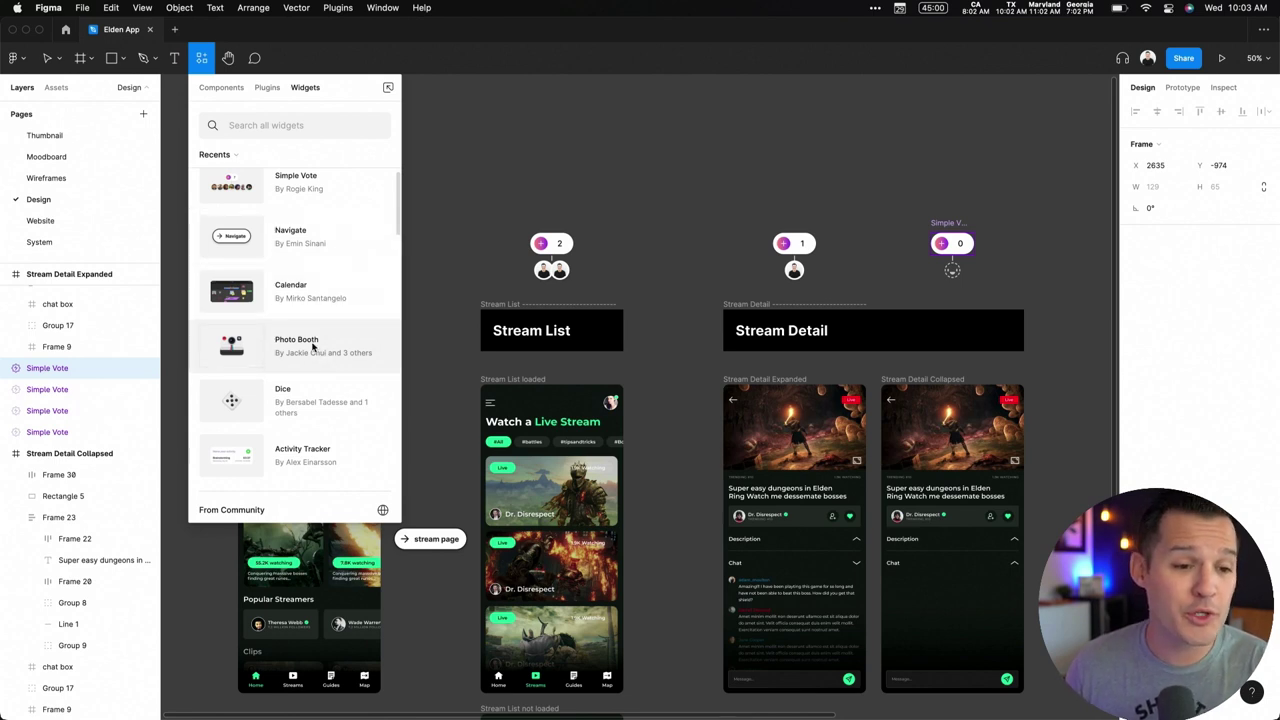
# Add an Activity Tracker widget from the widgets list to the canvas
pyautogui.scroll(-3, 311, 367)
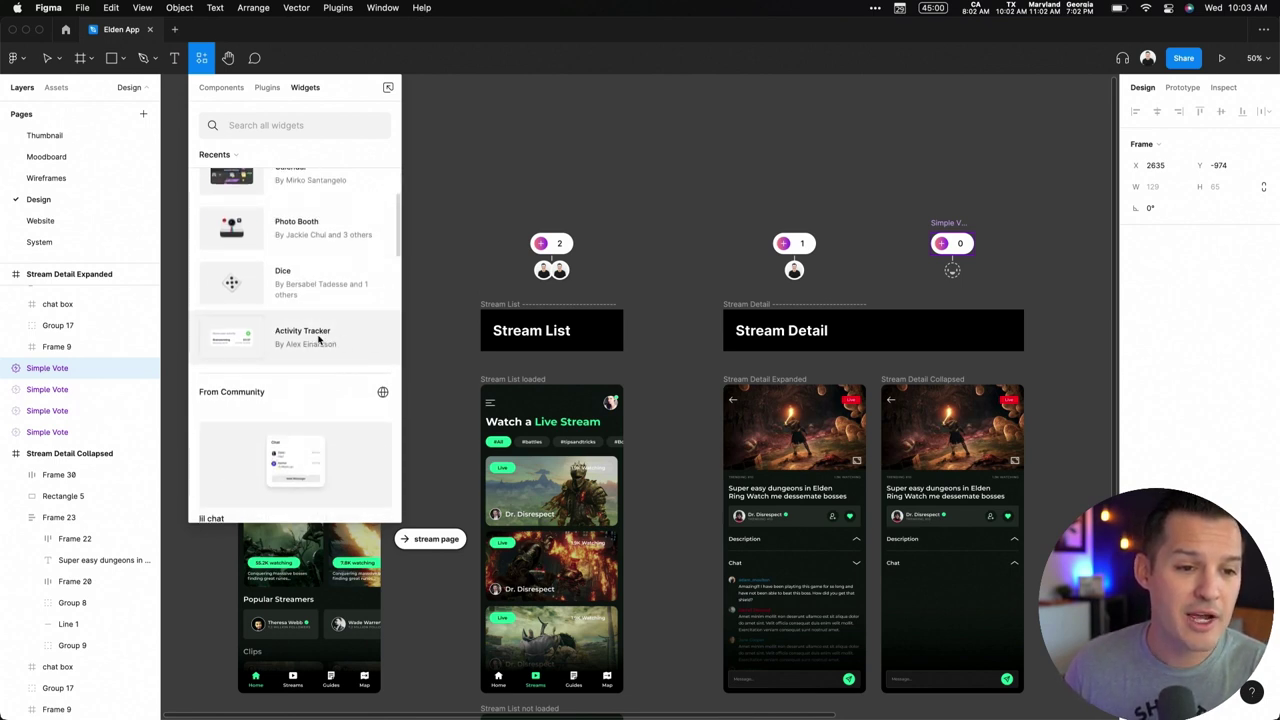
pyautogui.click(319, 340)
pyautogui.click(295, 276)
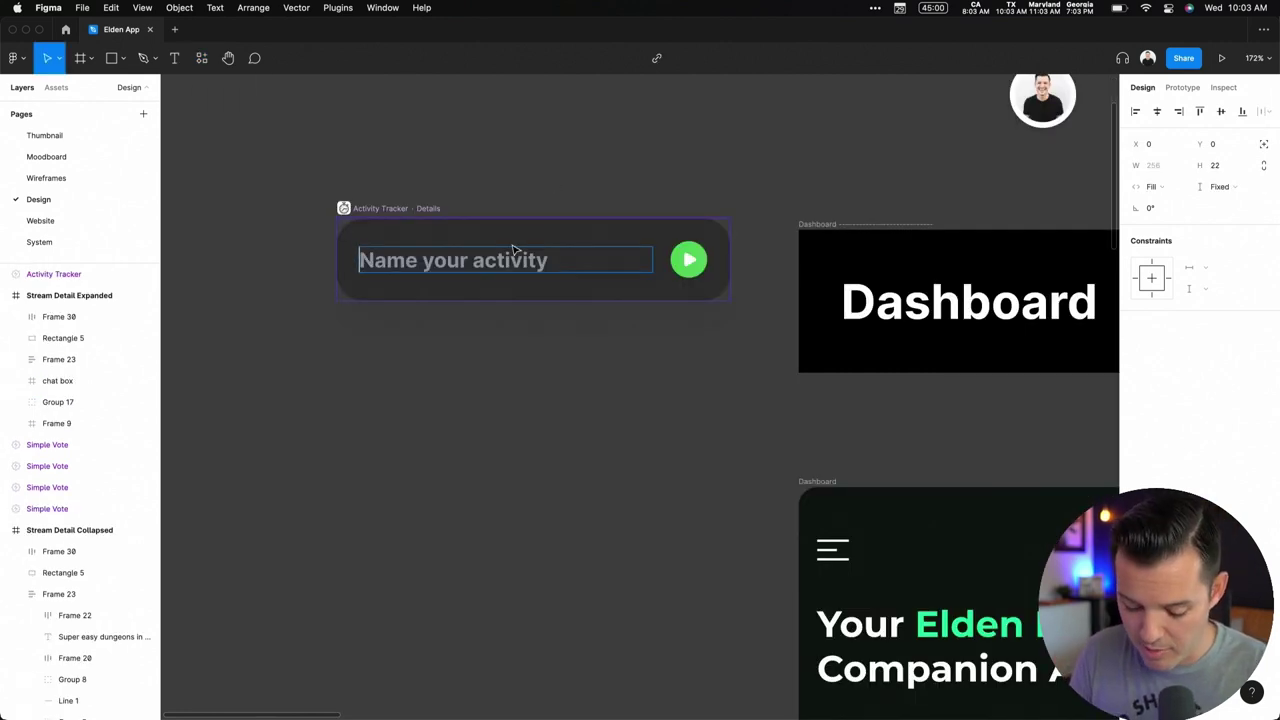
# Time and log a 'designing the dashboard' activity (00:14) in the Activity Tracker
pyautogui.write('designing the ')
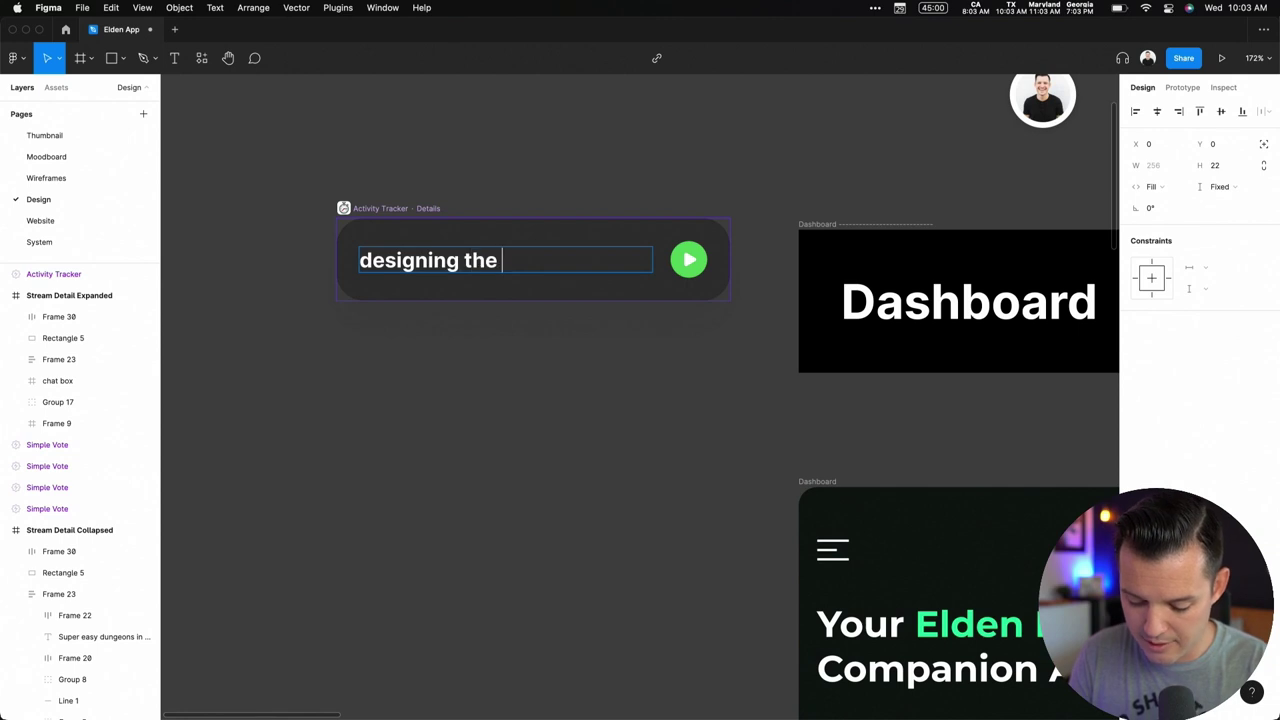
pyautogui.write('dashboard')
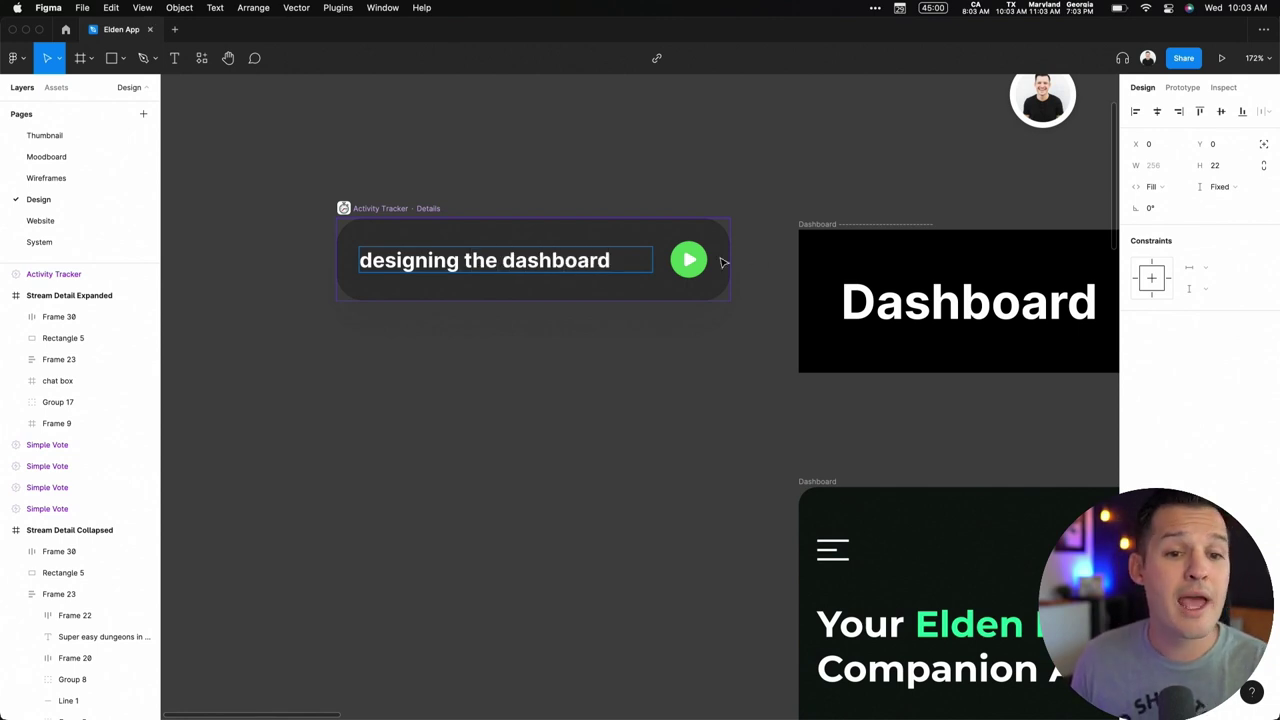
pyautogui.click(700, 261)
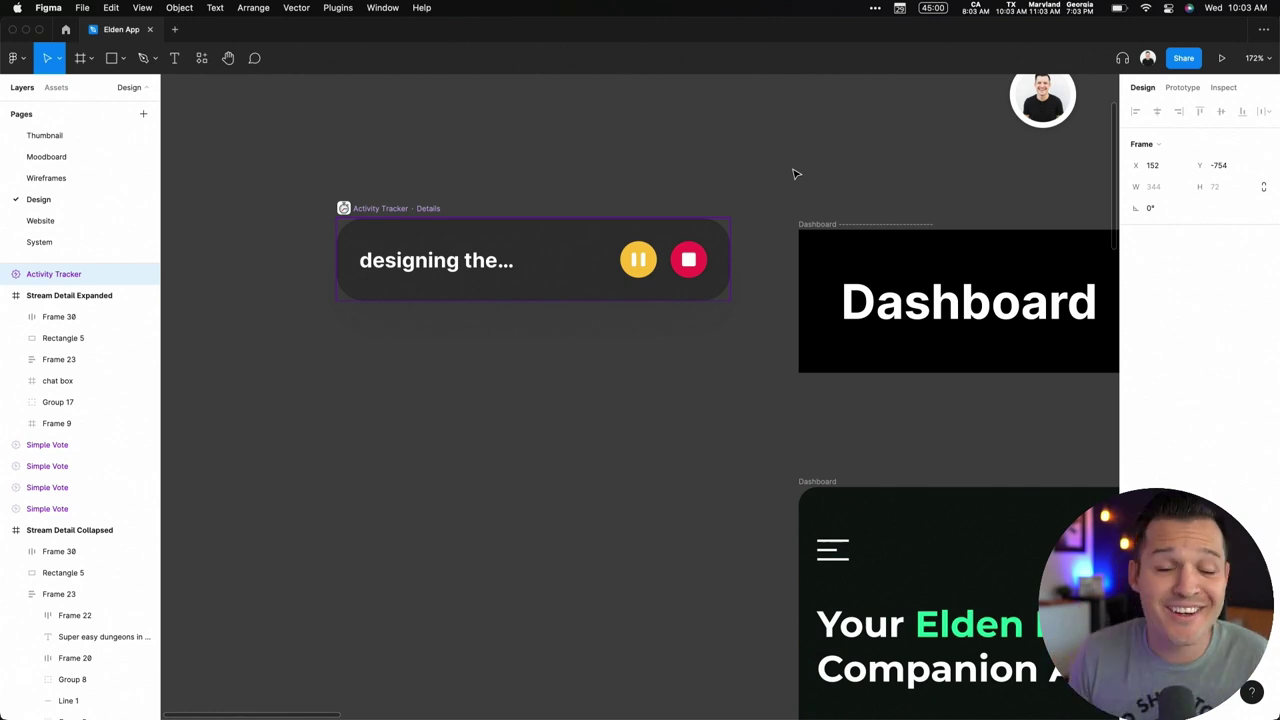
pyautogui.click(688, 260)
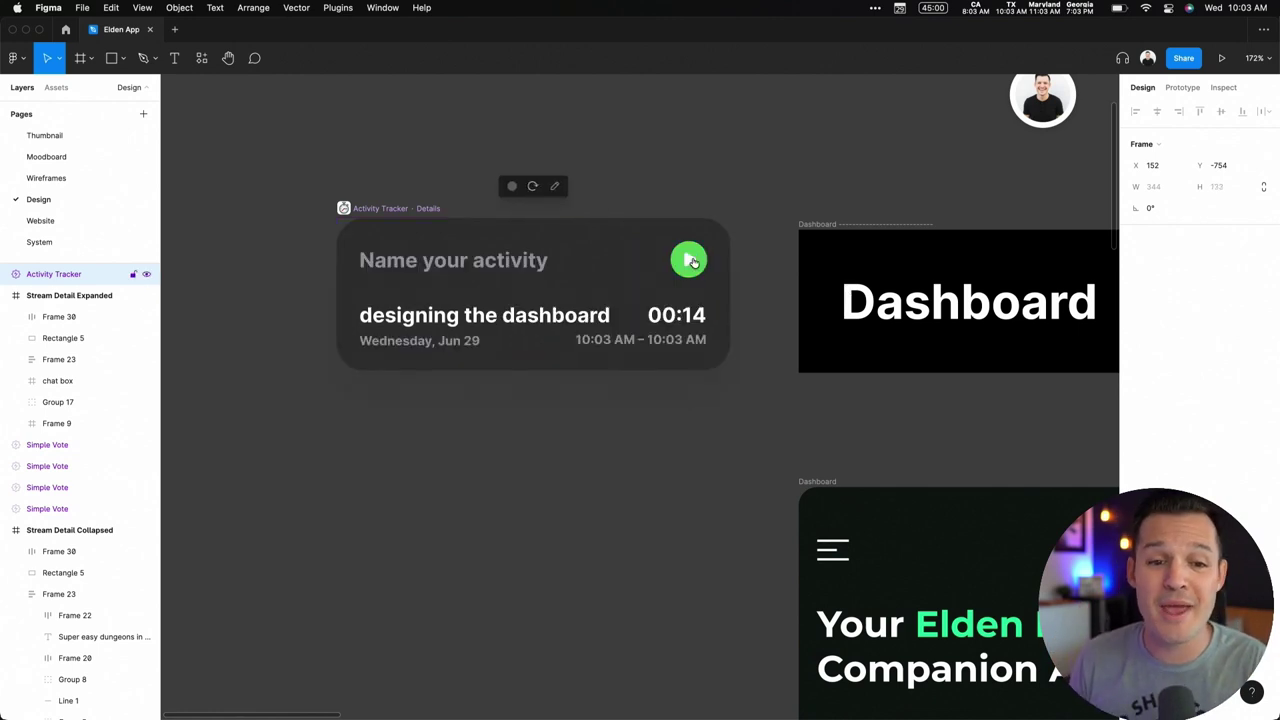
pyautogui.click(458, 260)
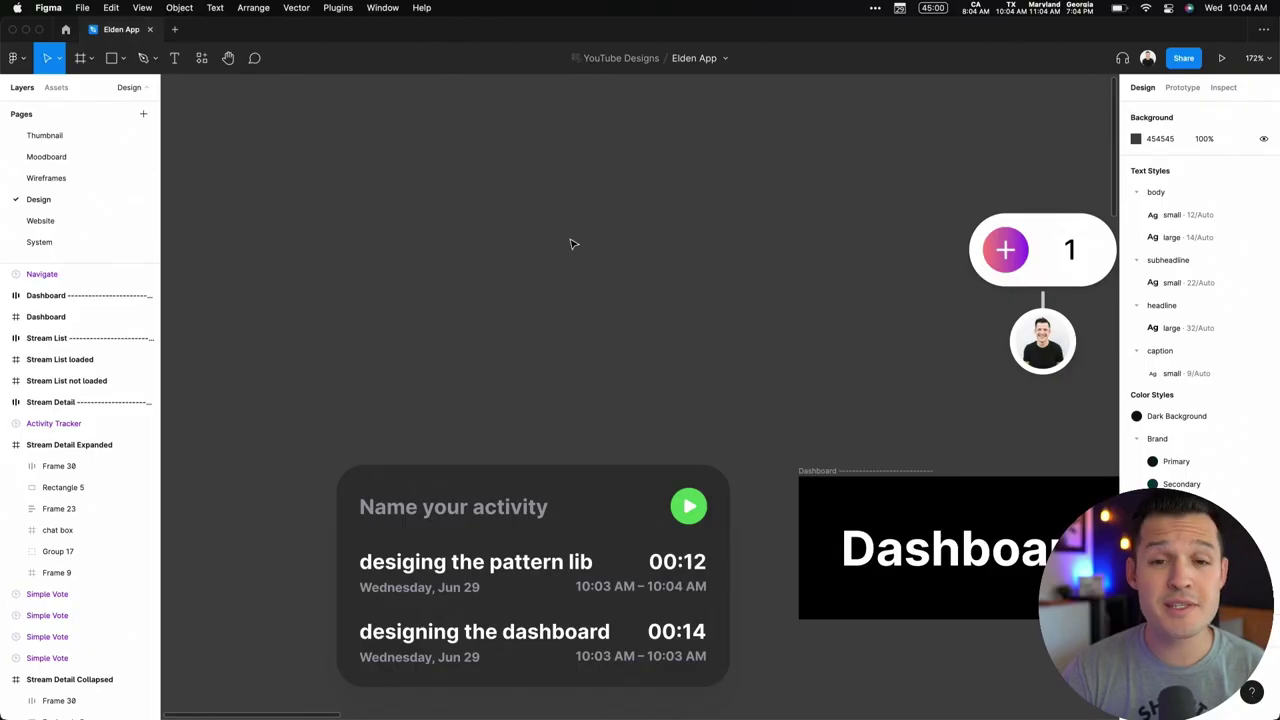
# Add a Markdown Notes widget and place it above the Activity Tracker
pyautogui.click(211, 66)
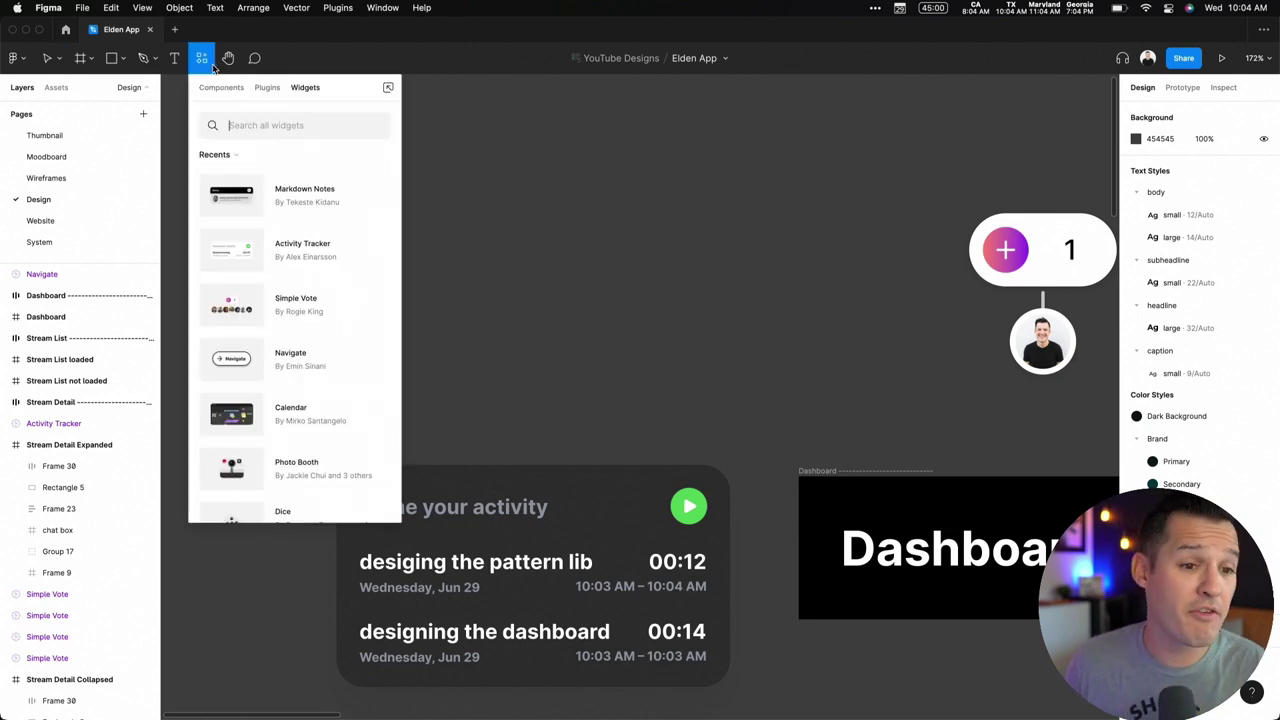
pyautogui.click(315, 209)
pyautogui.click(303, 266)
pyautogui.moveTo(738, 365); pyautogui.dragTo(366, 234)
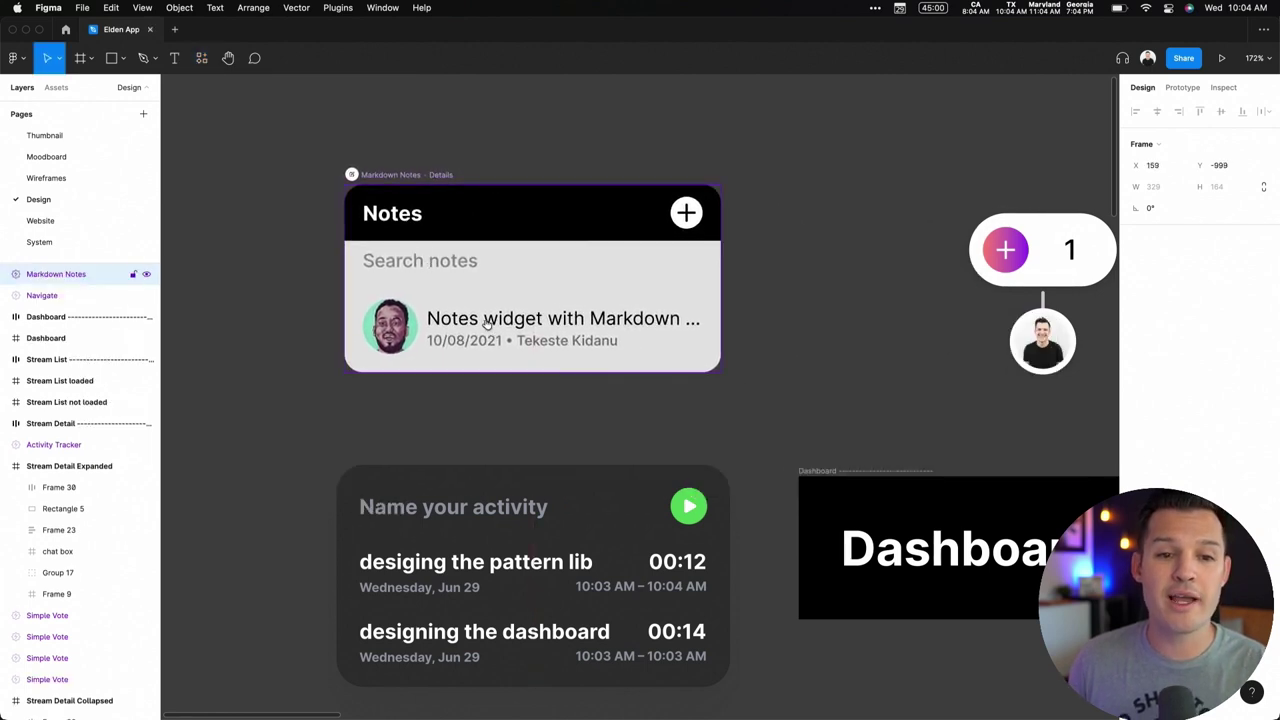
# Write a note with 'Headline' and 'secondary issue' sections, then save it with Done
pyautogui.click(686, 215)
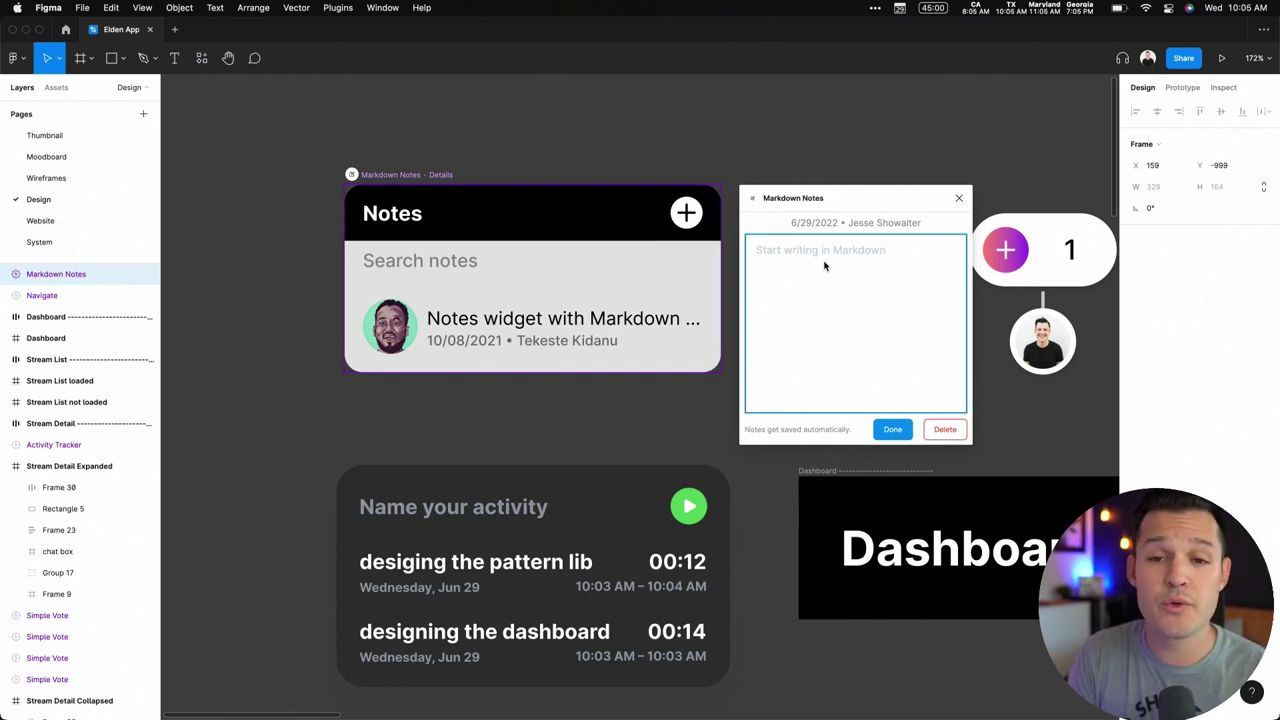
pyautogui.write('#')
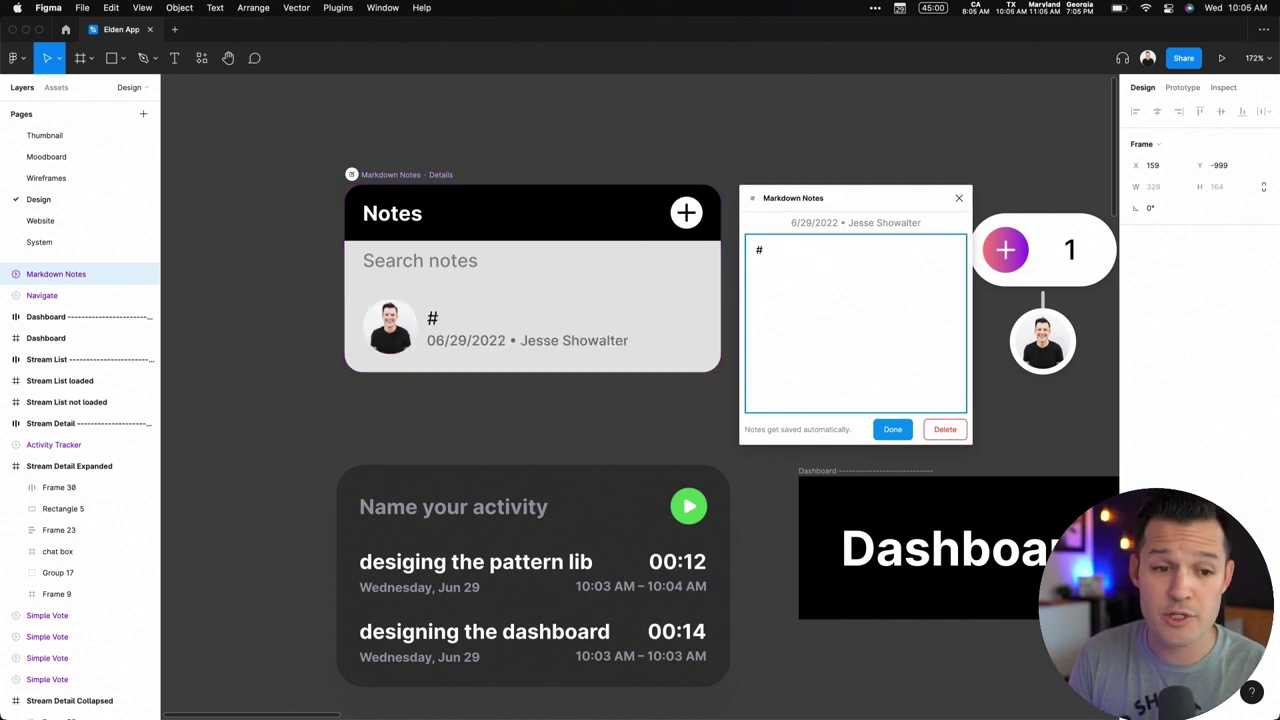
pyautogui.press('BackSpace')
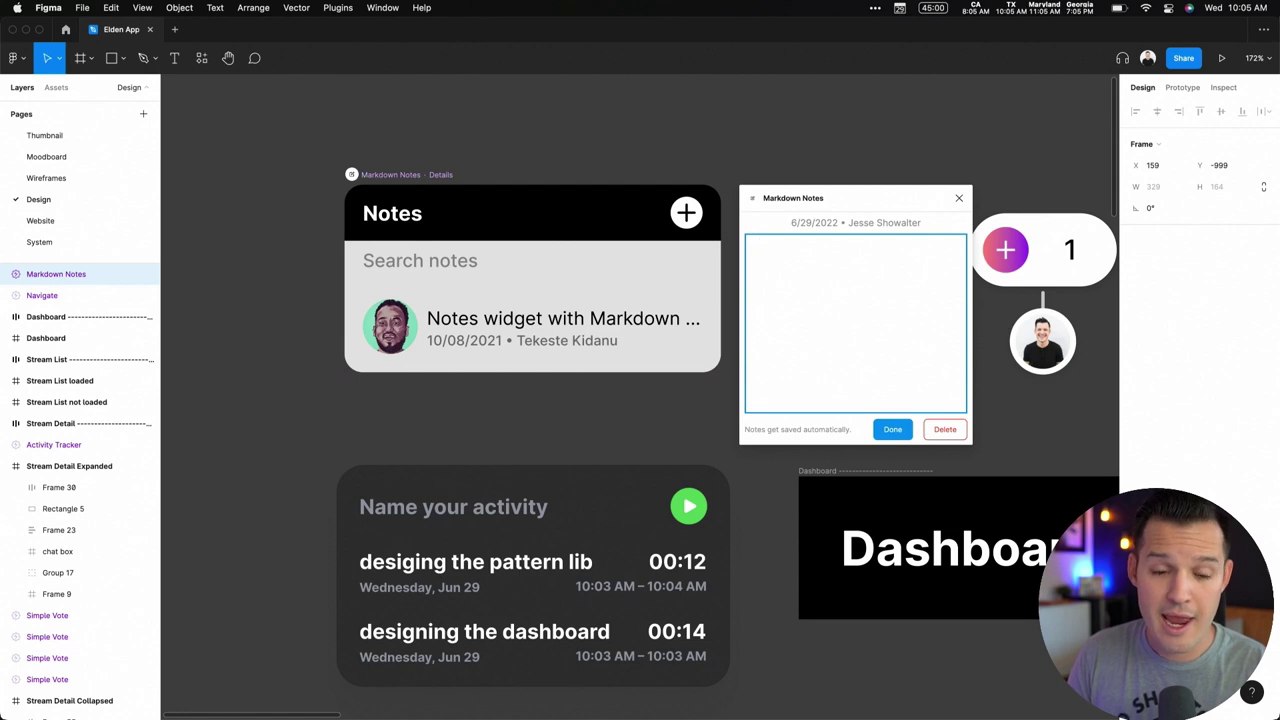
pyautogui.write('Headline ')
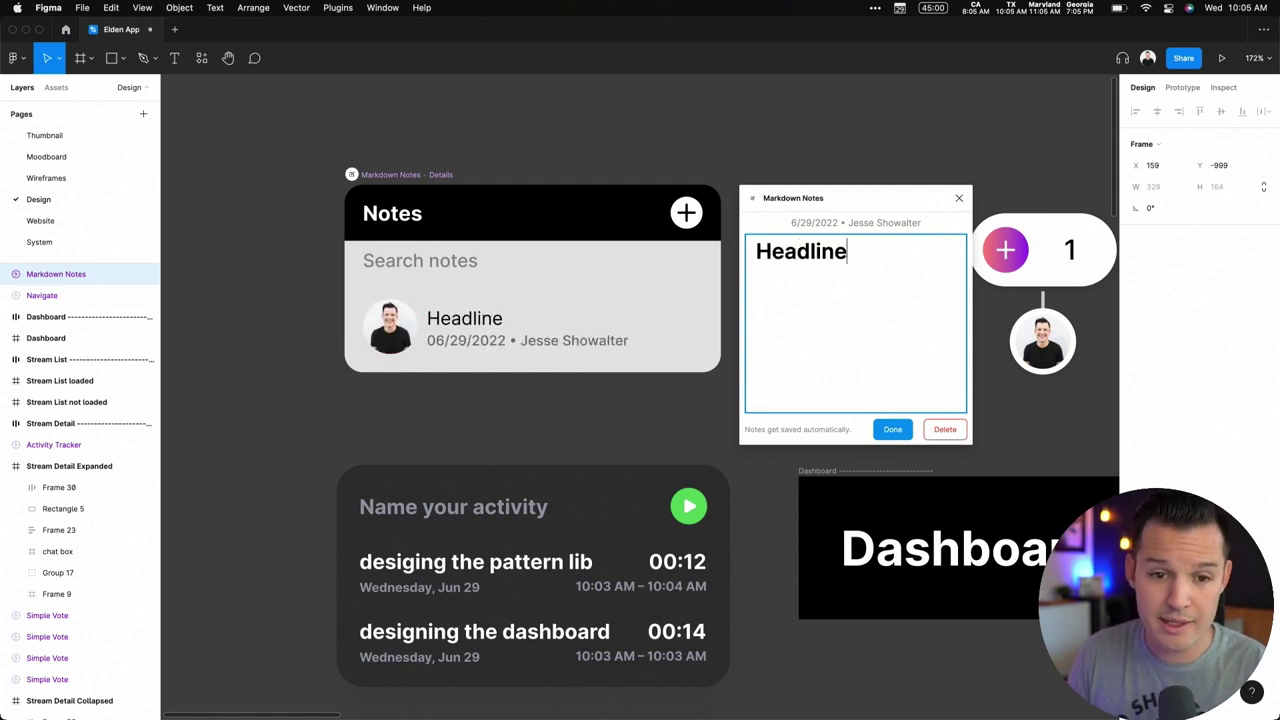
pyautogui.write('dsjhfkjlasdh kljdsa hfkjsdhdsafkj')
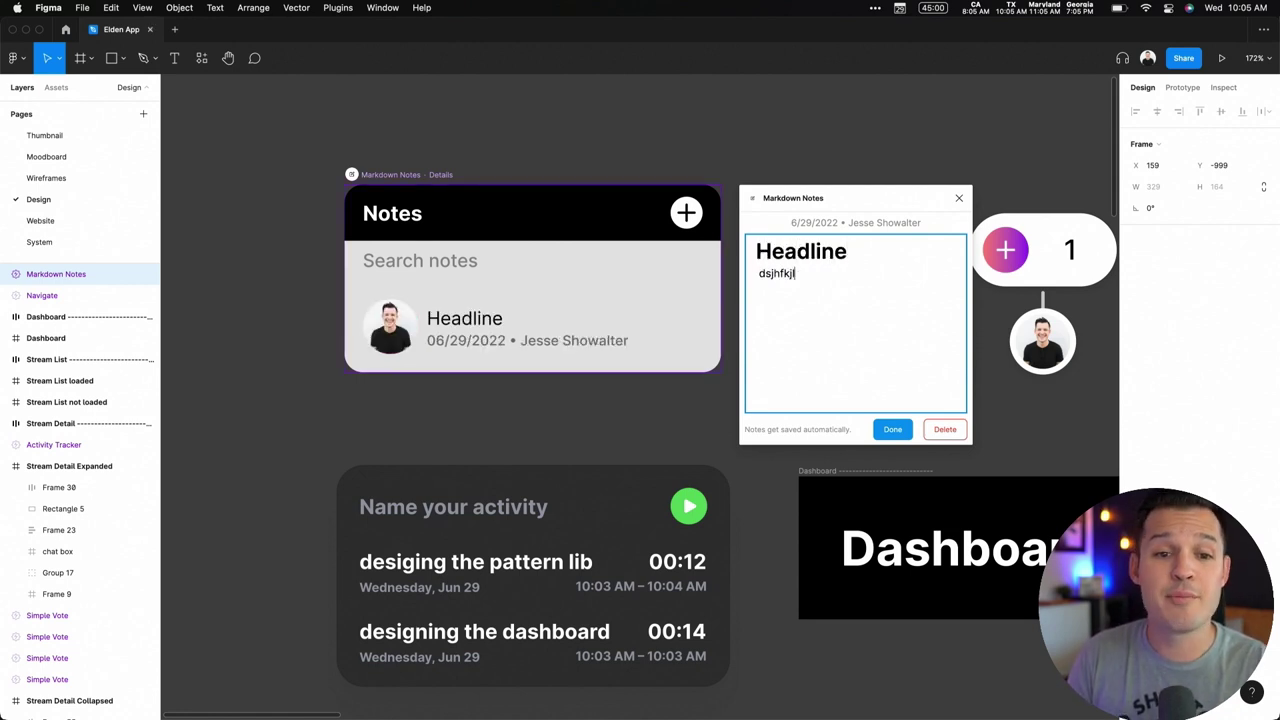
pyautogui.press('Return')
pyautogui.press('Return')
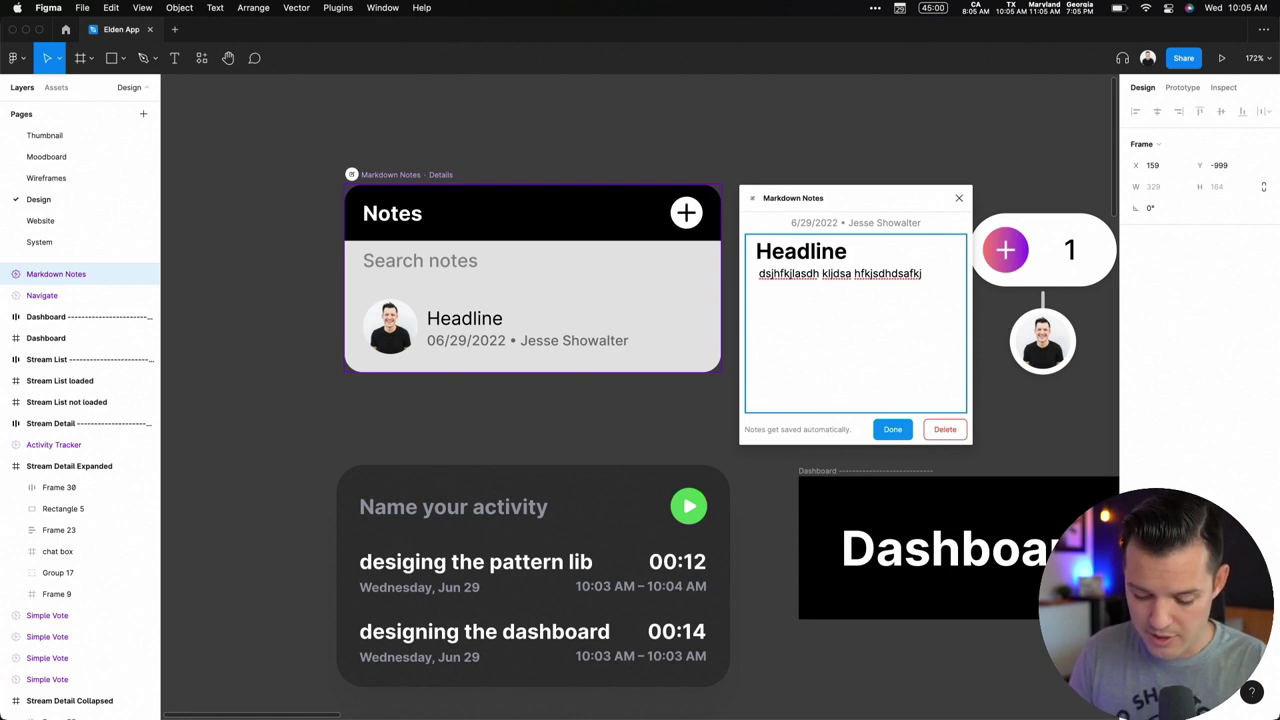
pyautogui.write('secondary')
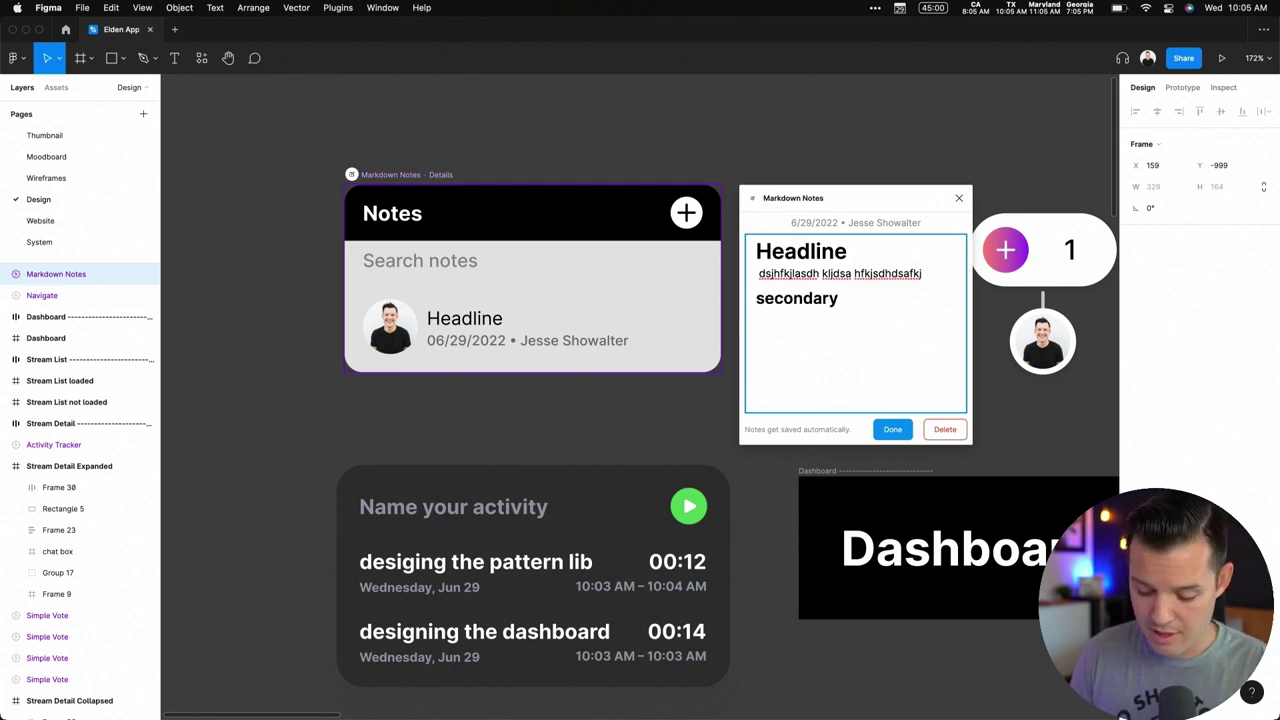
pyautogui.write(' issue')
pyautogui.press('Return')
pyautogui.write('skljdfhkldsfhkldsfh')
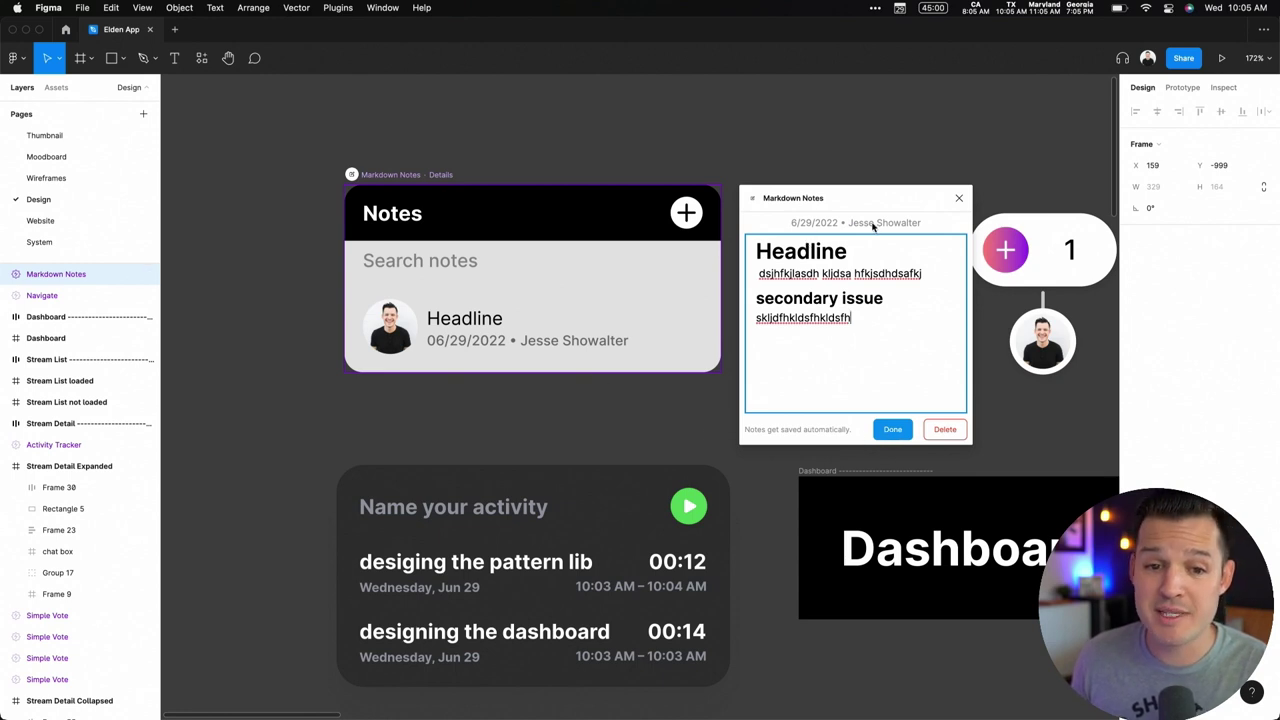
pyautogui.click(890, 429)
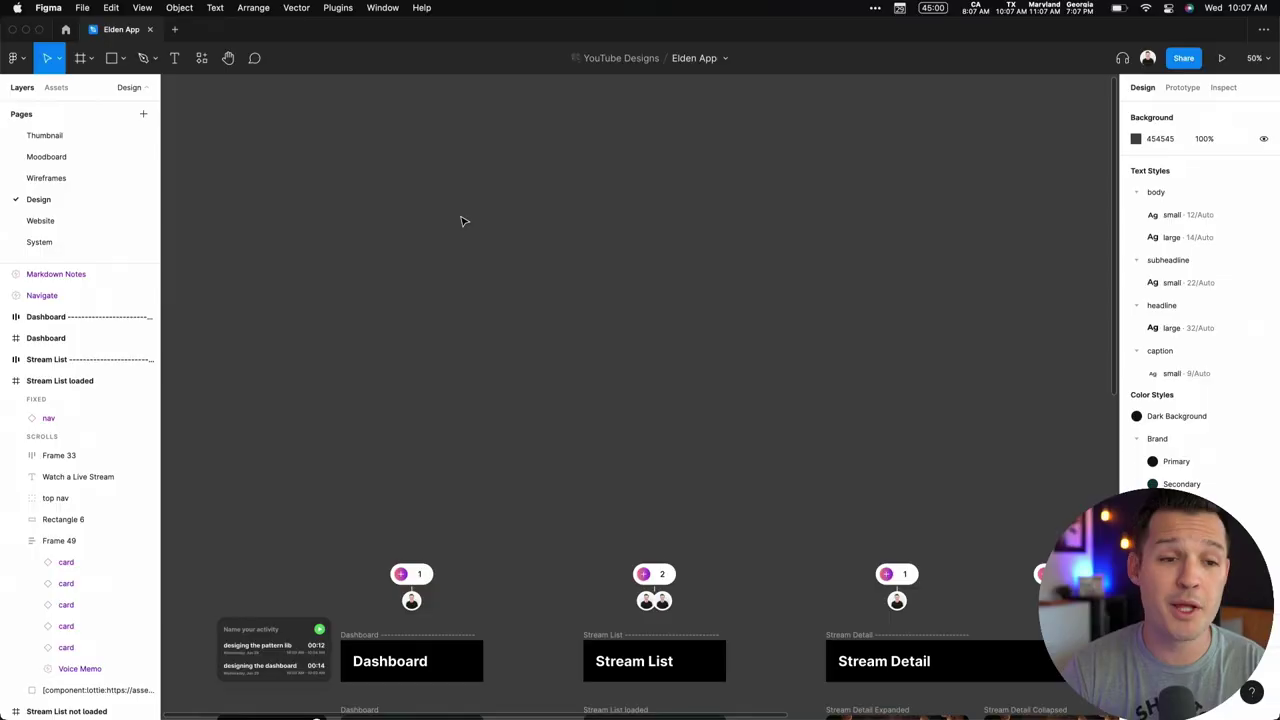
# Reopen the widgets library to see Voice Memo and Markdown Notes under recent widgets
pyautogui.click(202, 60)
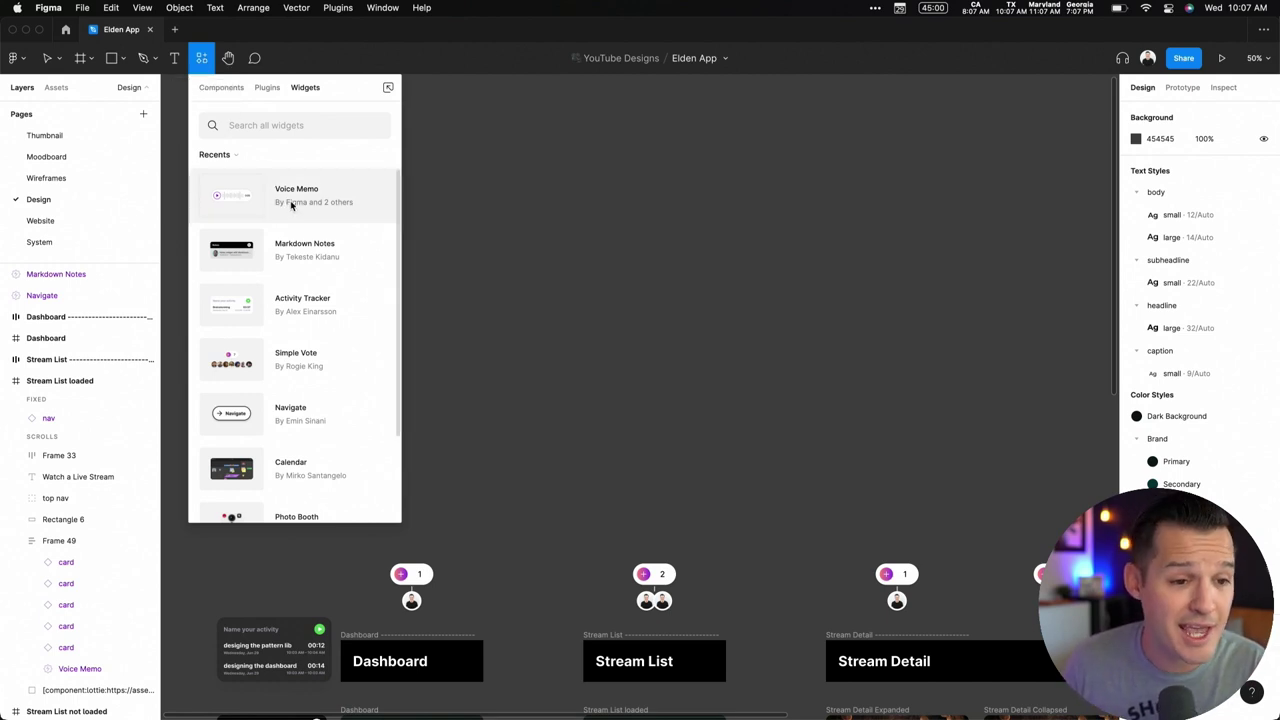
# Add the Voice Memo widget from Recents to the canvas
pyautogui.click(319, 200)
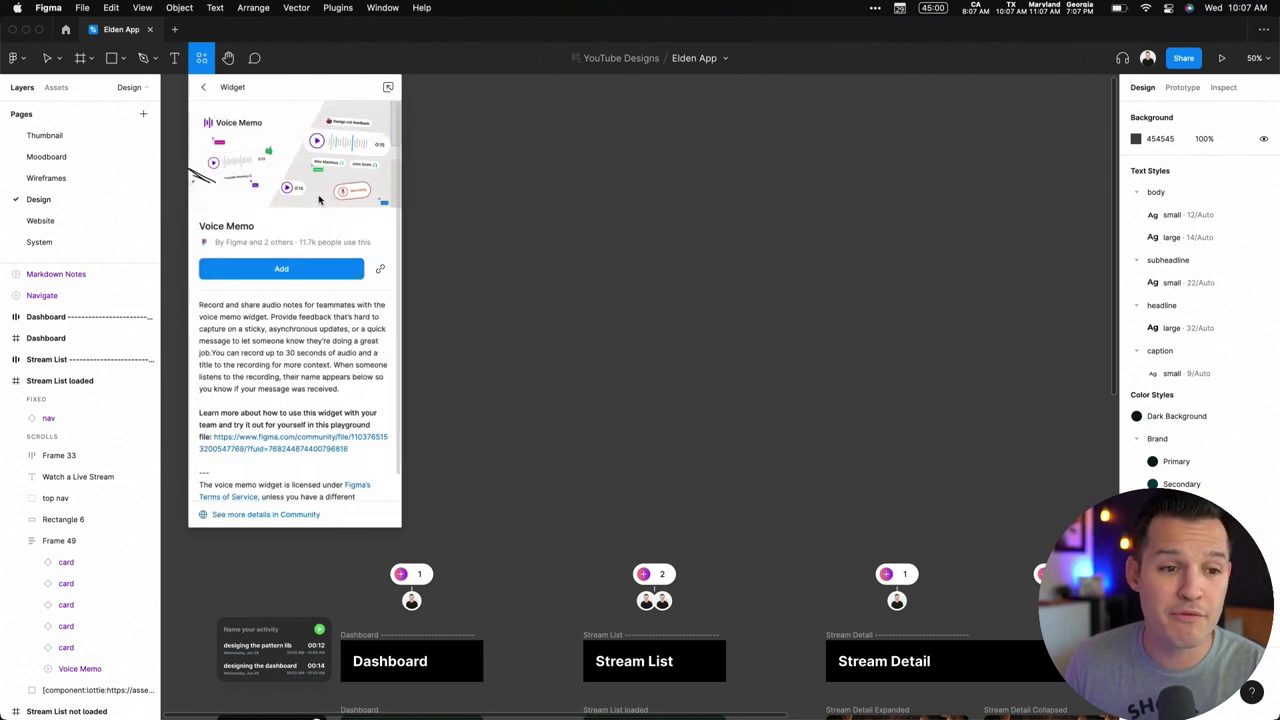
pyautogui.click(282, 269)
pyautogui.click(728, 366)
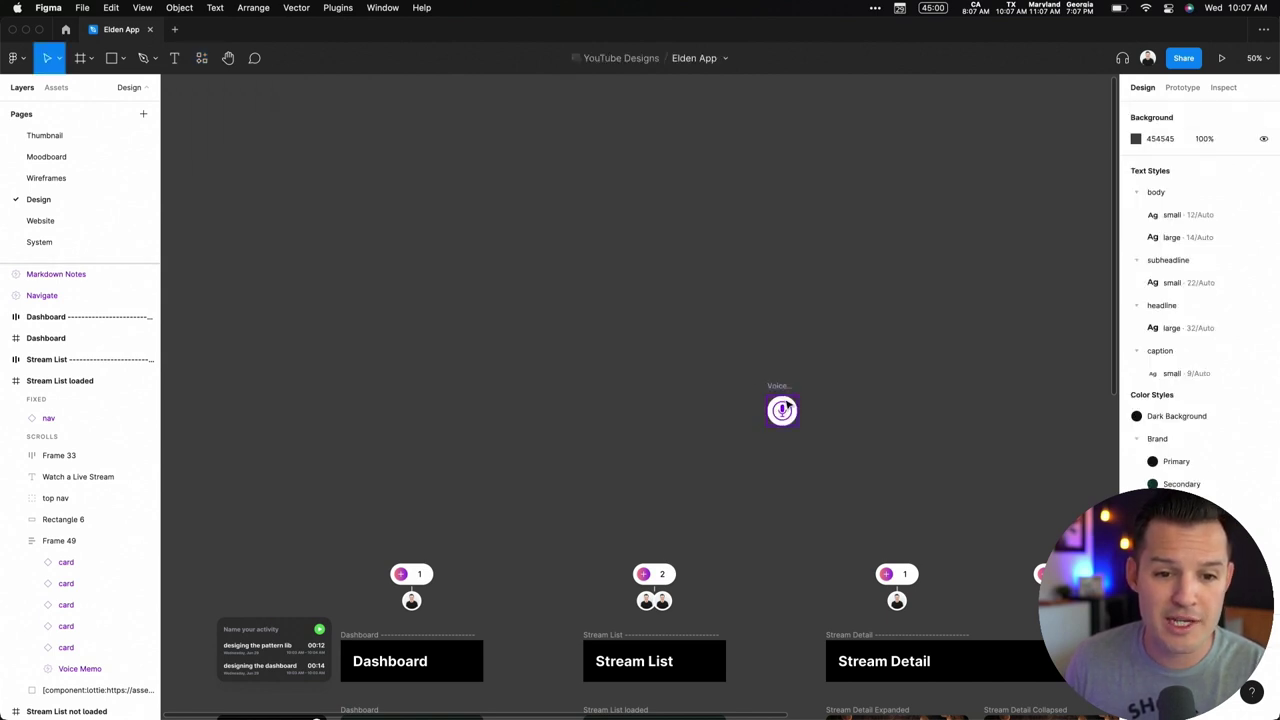
# Move the Voice Memo widget beside the Stream List loaded frame
pyautogui.moveTo(786, 405); pyautogui.dragTo(658, 481)
pyautogui.scroll(-5, 703, 512)
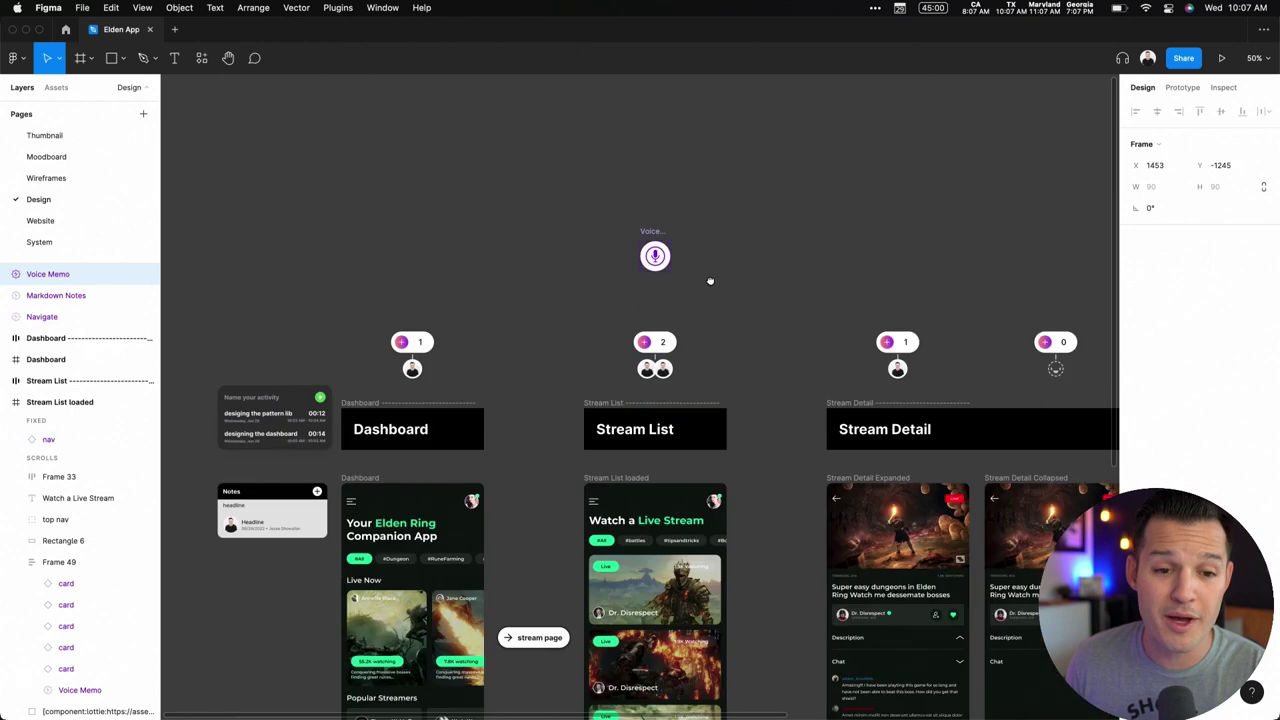
pyautogui.scroll(5, 648, 262)
pyautogui.moveTo(652, 185); pyautogui.dragTo(892, 544)
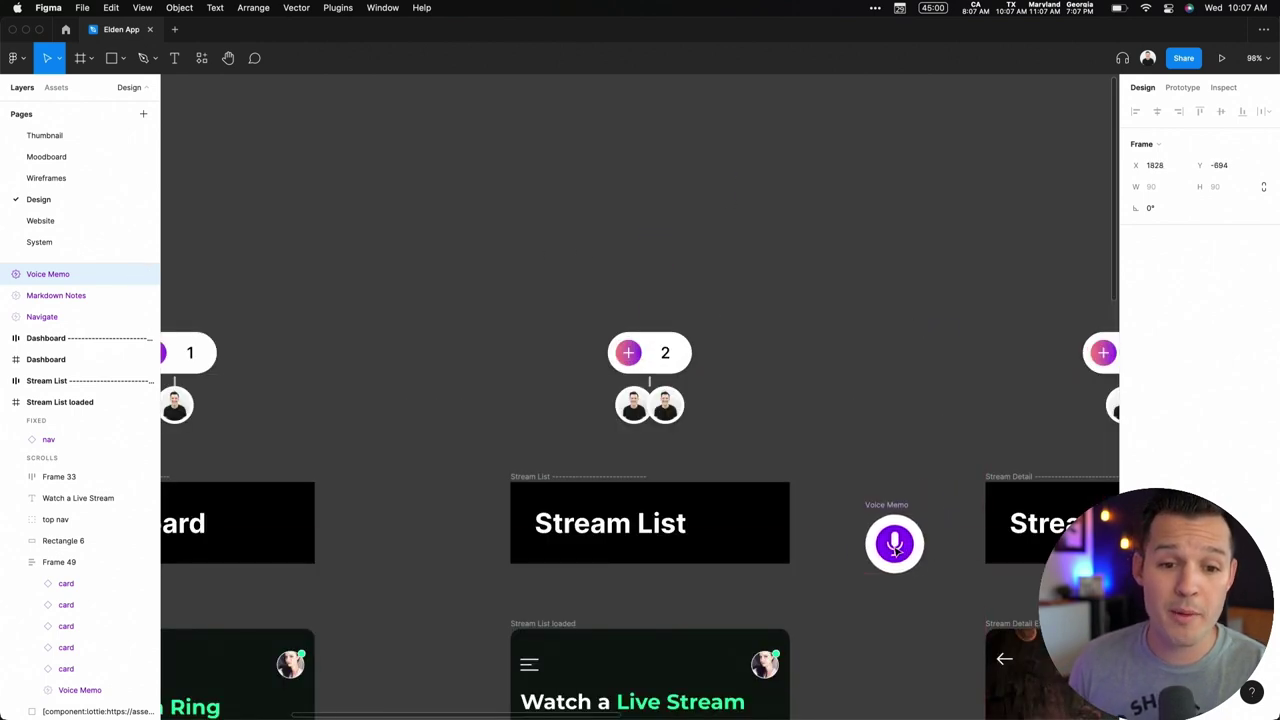
pyautogui.scroll(-5, 892, 544)
pyautogui.moveTo(816, 220); pyautogui.dragTo(773, 441)
pyautogui.scroll(-3, 773, 441)
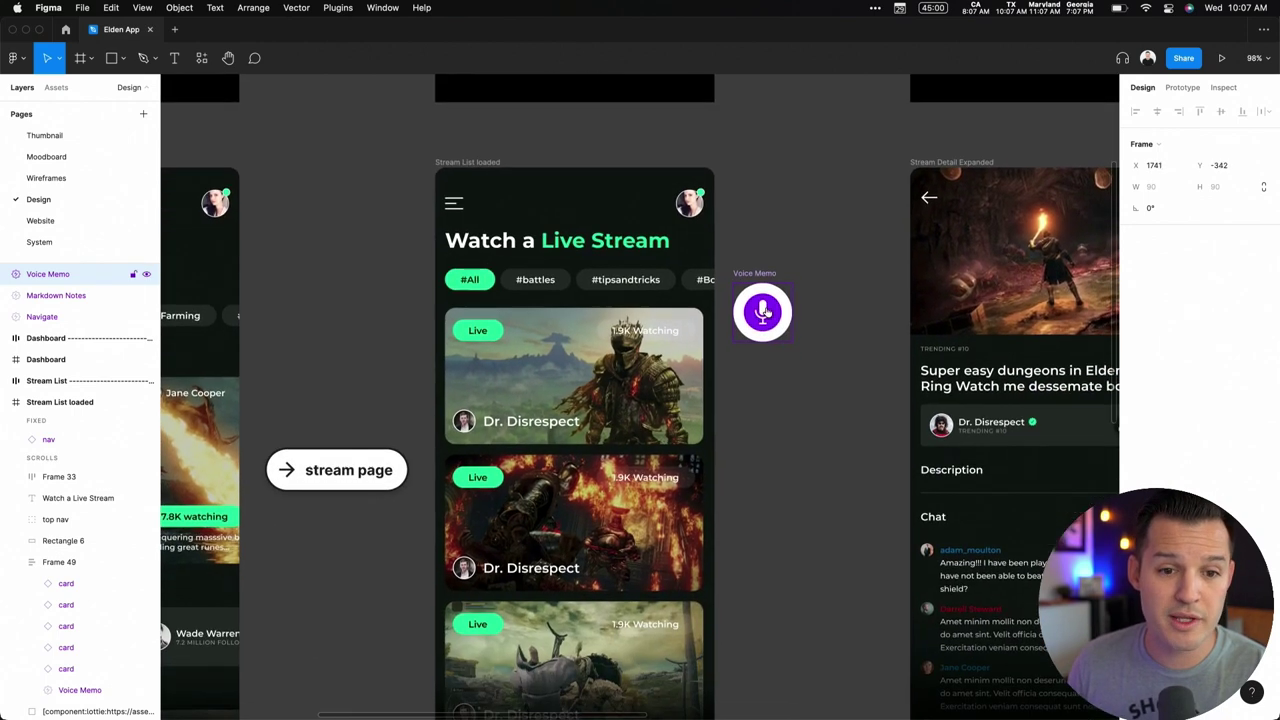
# Record a 15-second memo in Voice Memo, collapse it to a compact player, and test playback
pyautogui.click(763, 312)
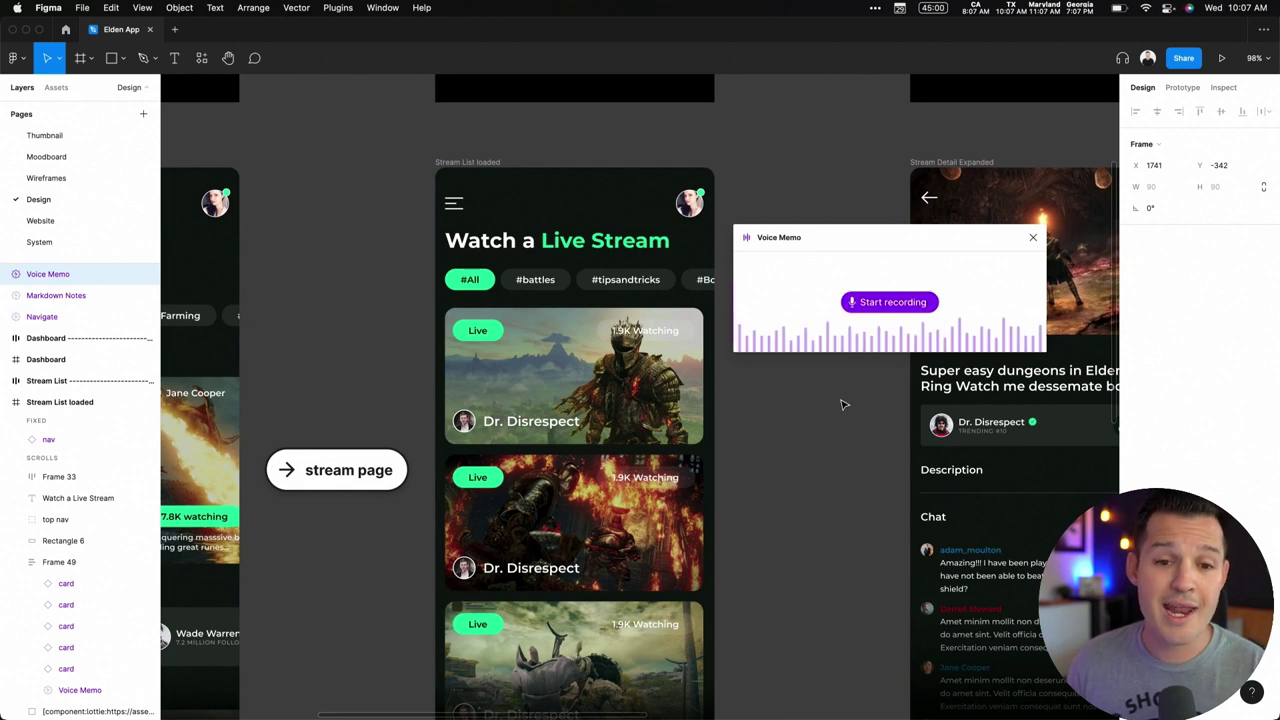
pyautogui.click(885, 303)
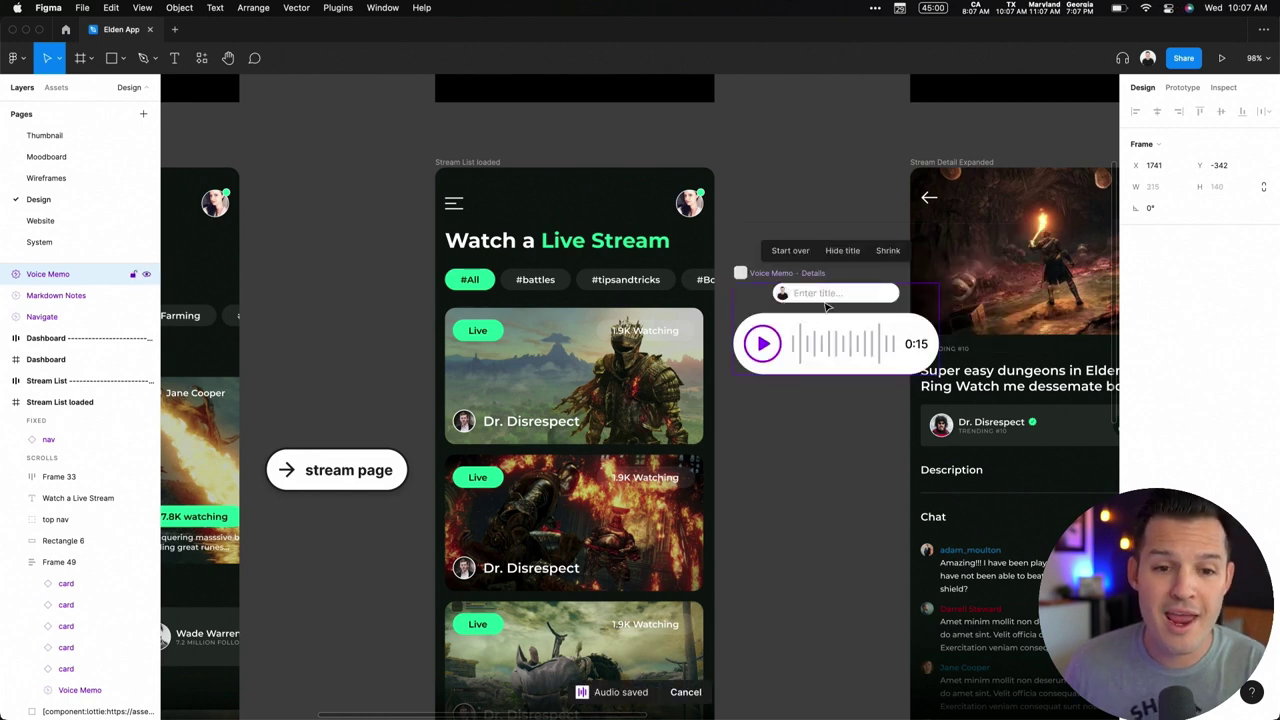
pyautogui.click(818, 293)
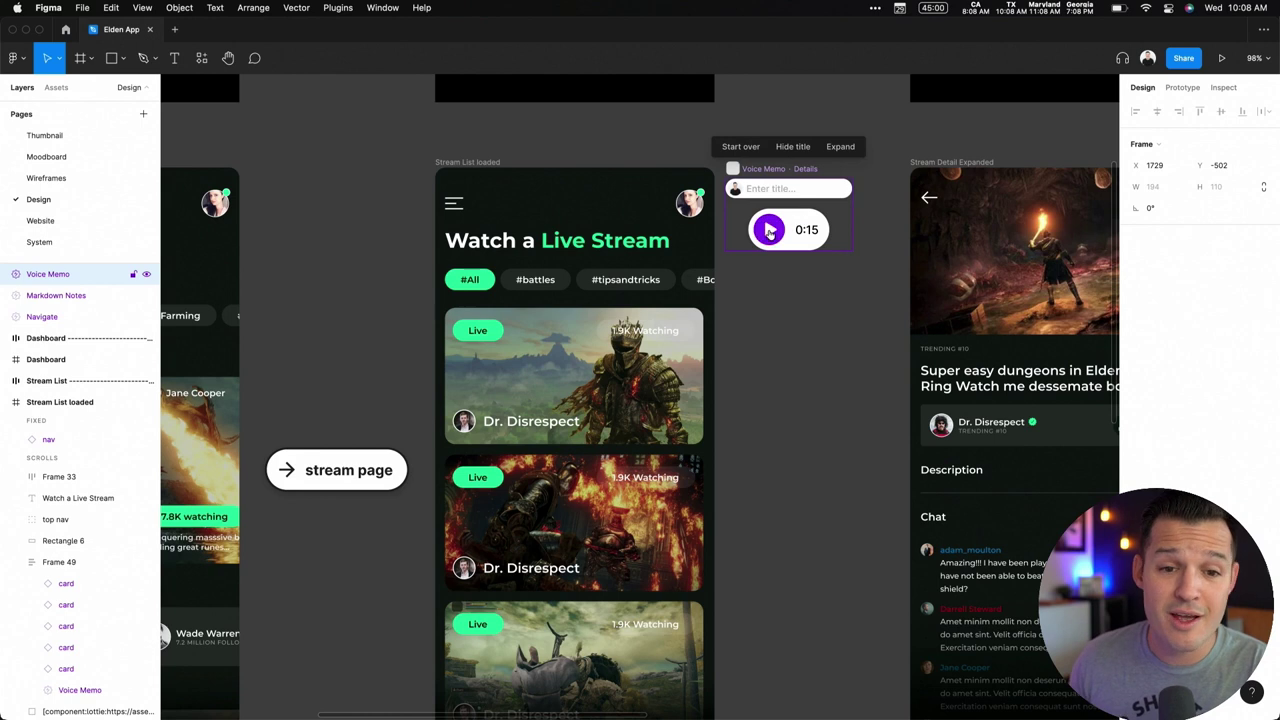
pyautogui.click(768, 231)
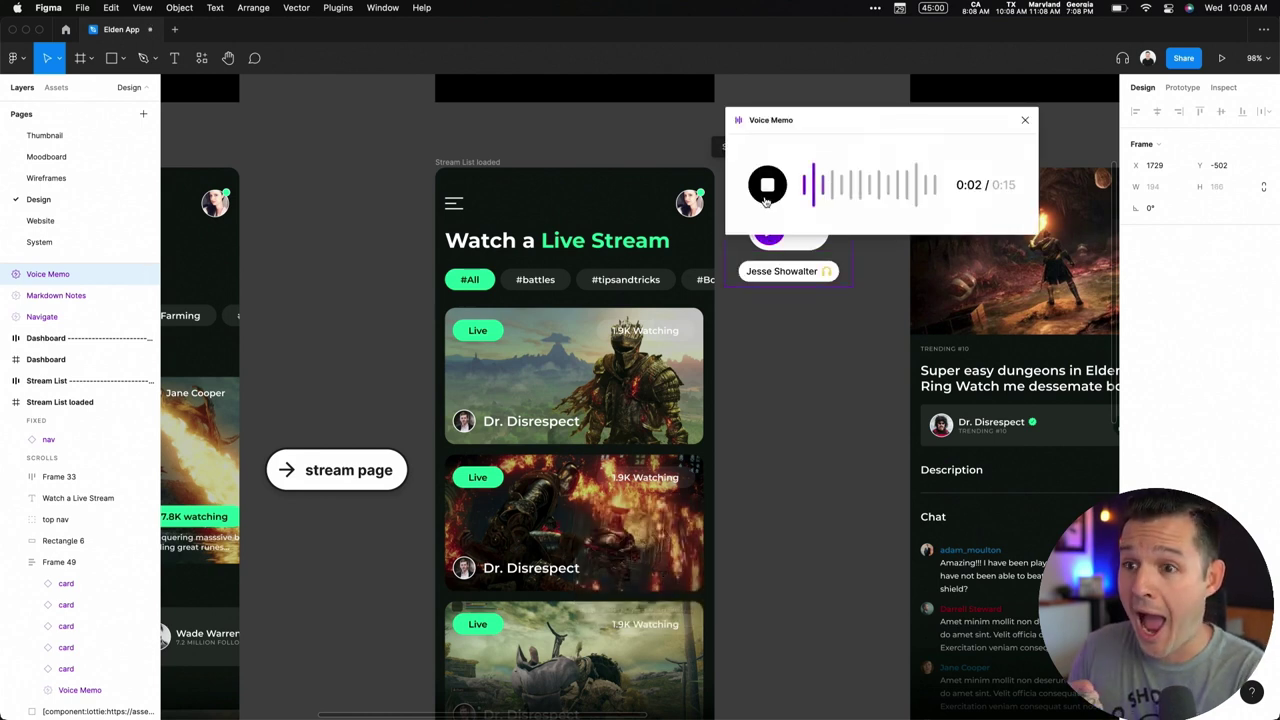
pyautogui.click(767, 186)
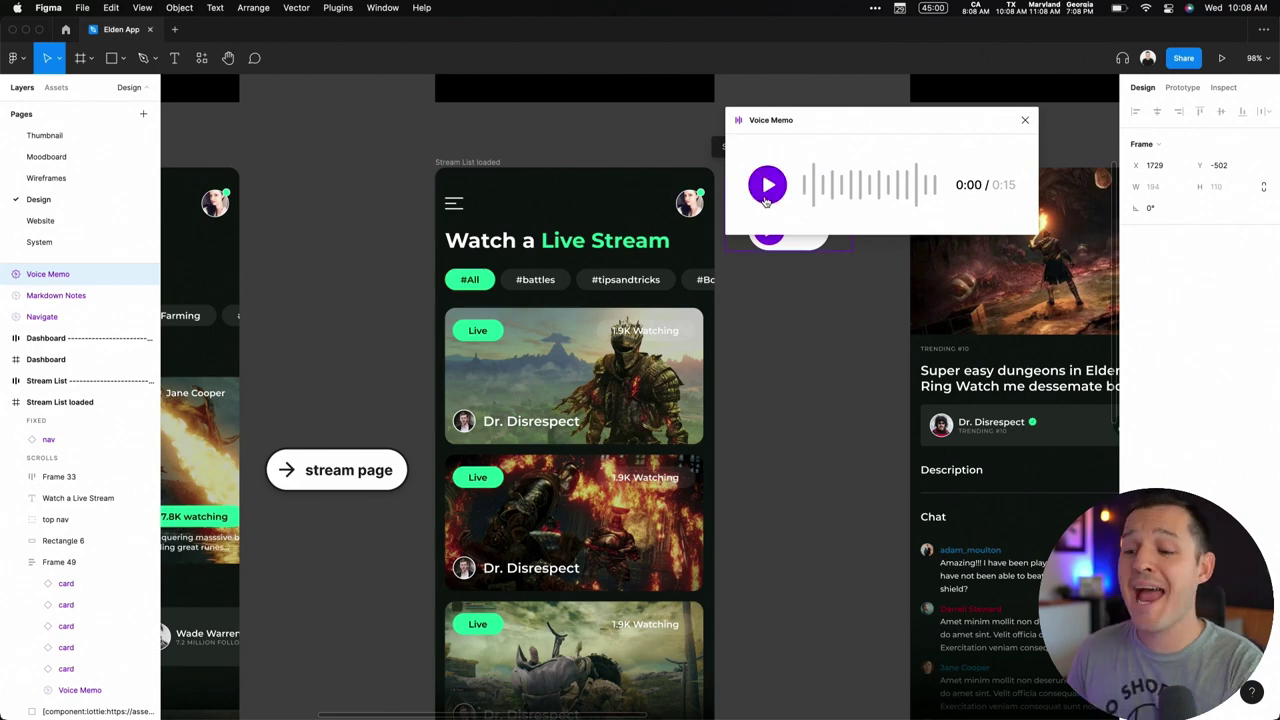